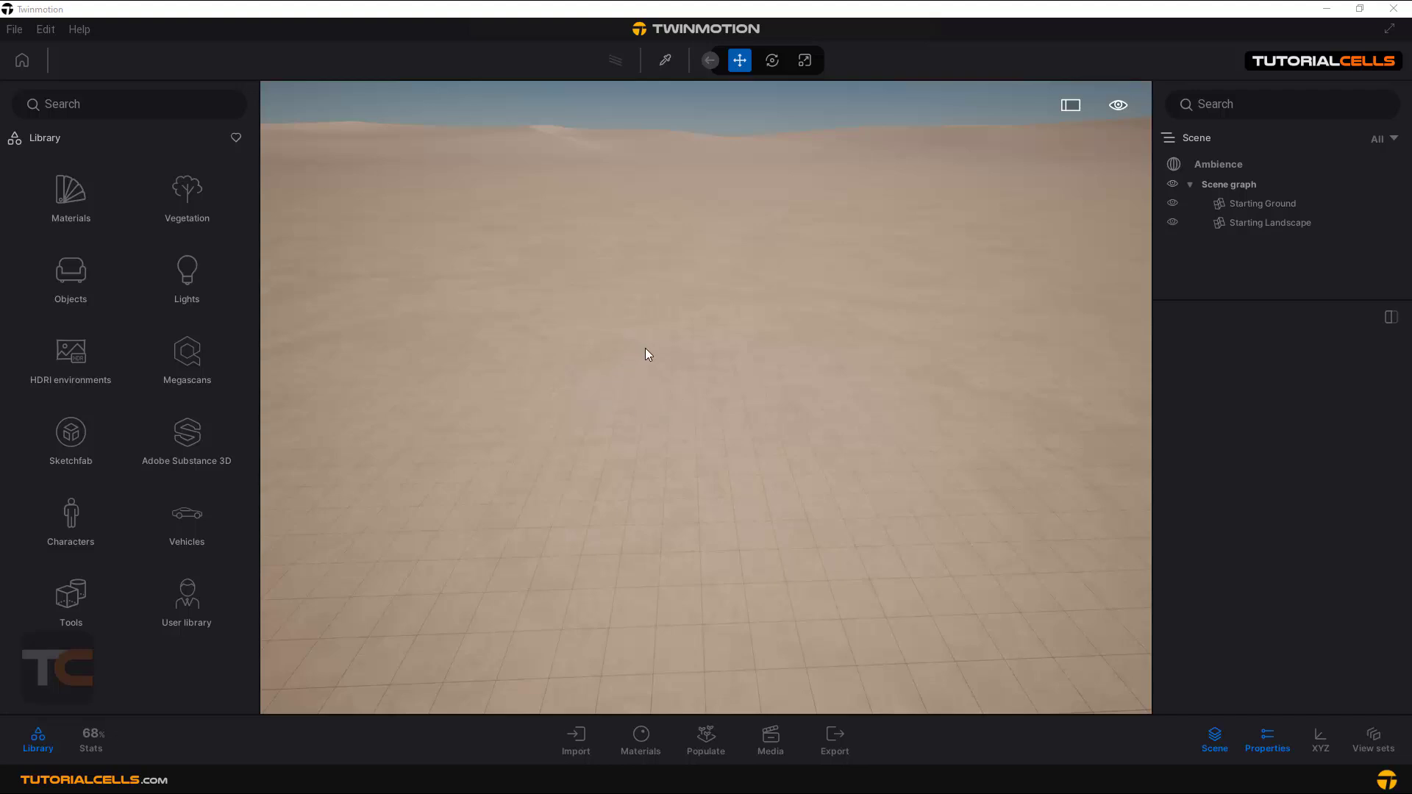
# - Start the Populate Paint tool for placing models on surfaces and set its brush diameter to about 876 cm
pyautogui.click(726, 372)
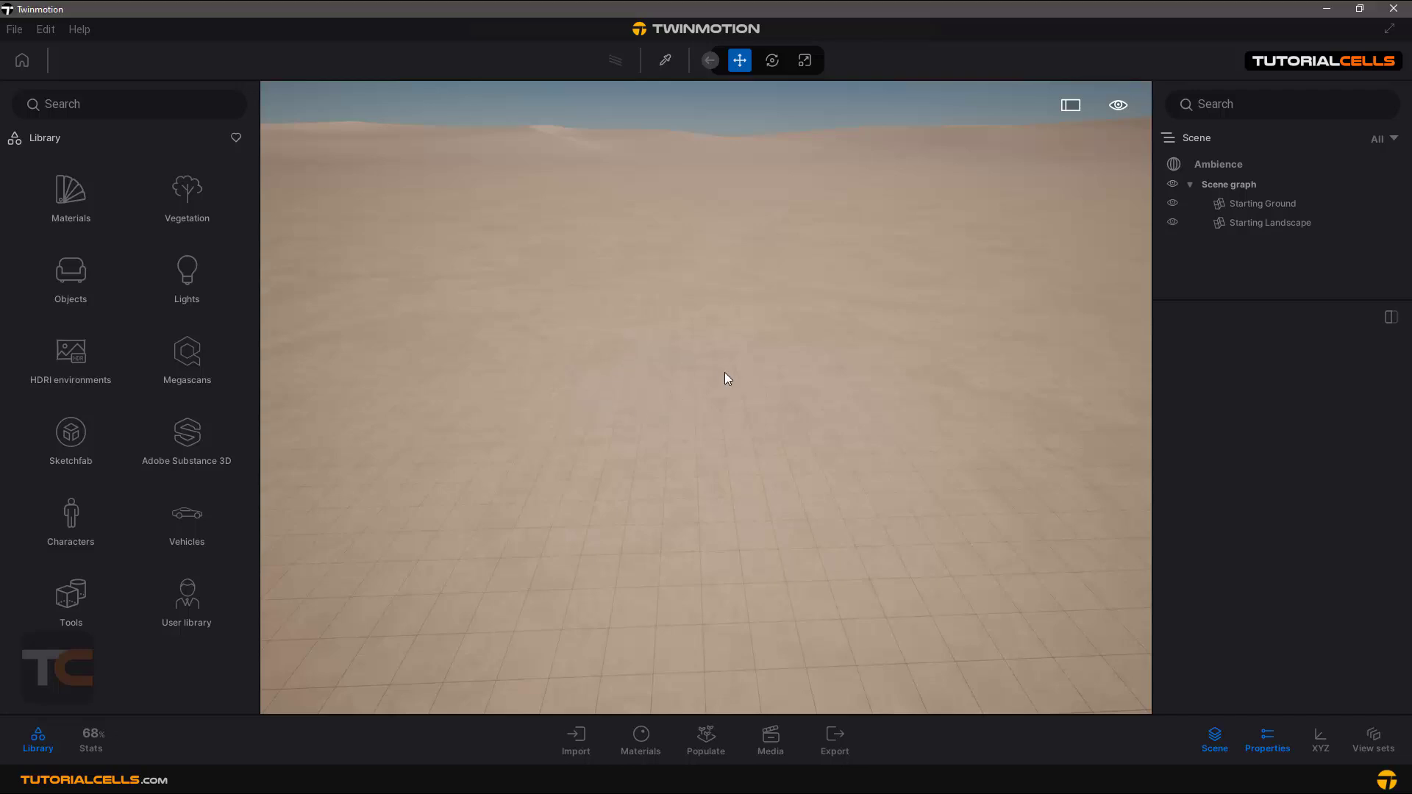
pyautogui.moveTo(725, 372); pyautogui.dragTo(732, 368, button='right')
pyautogui.click(706, 737)
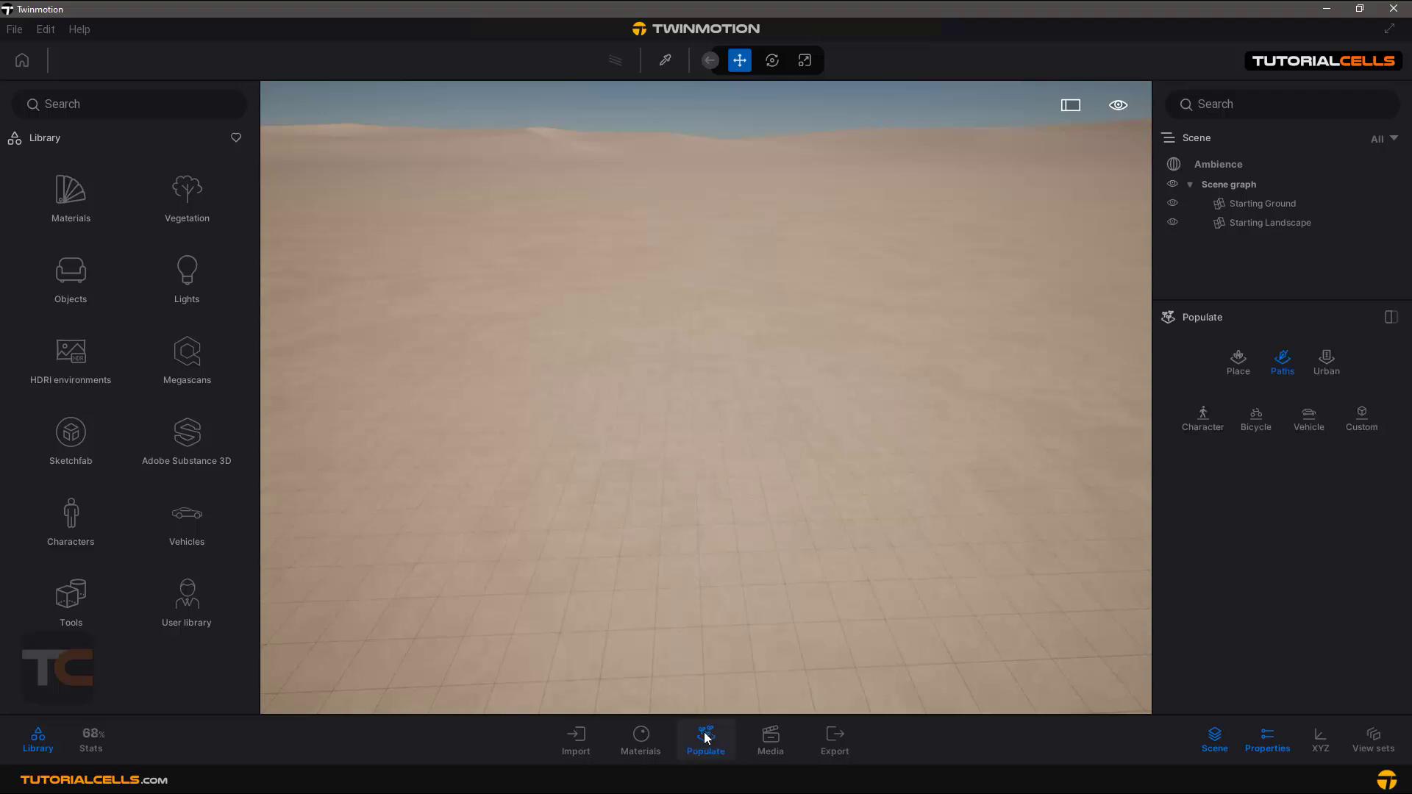
pyautogui.click(1242, 363)
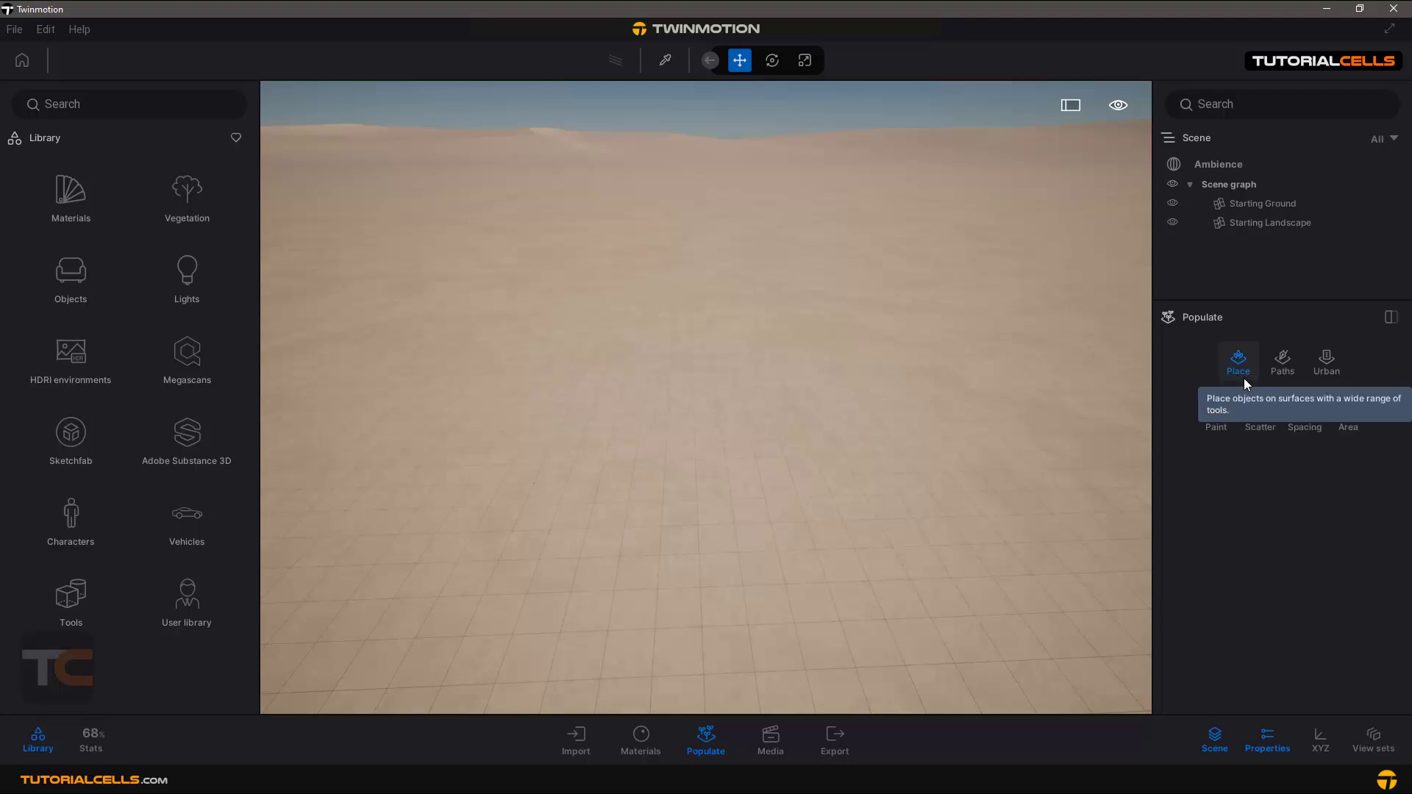
pyautogui.click(1314, 372)
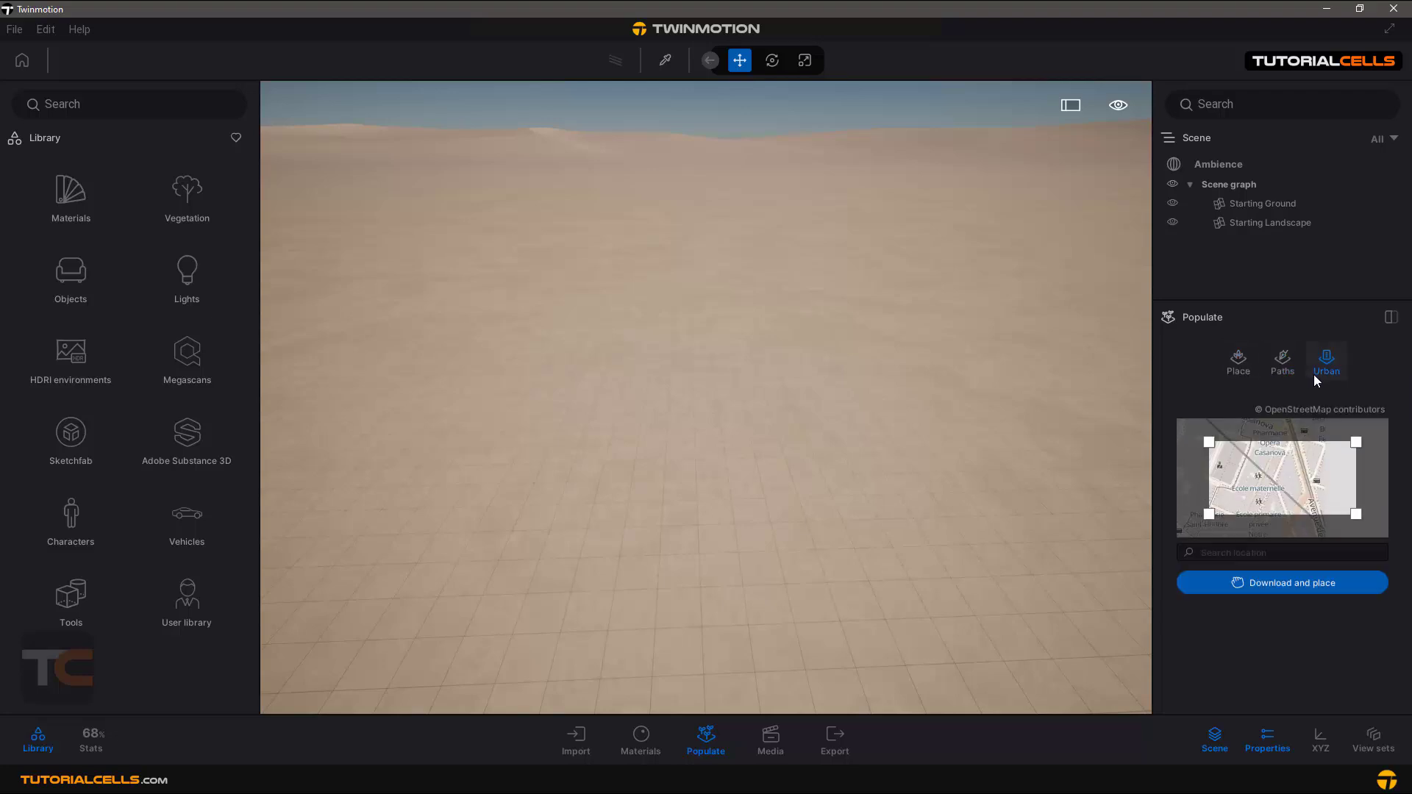
pyautogui.click(1240, 368)
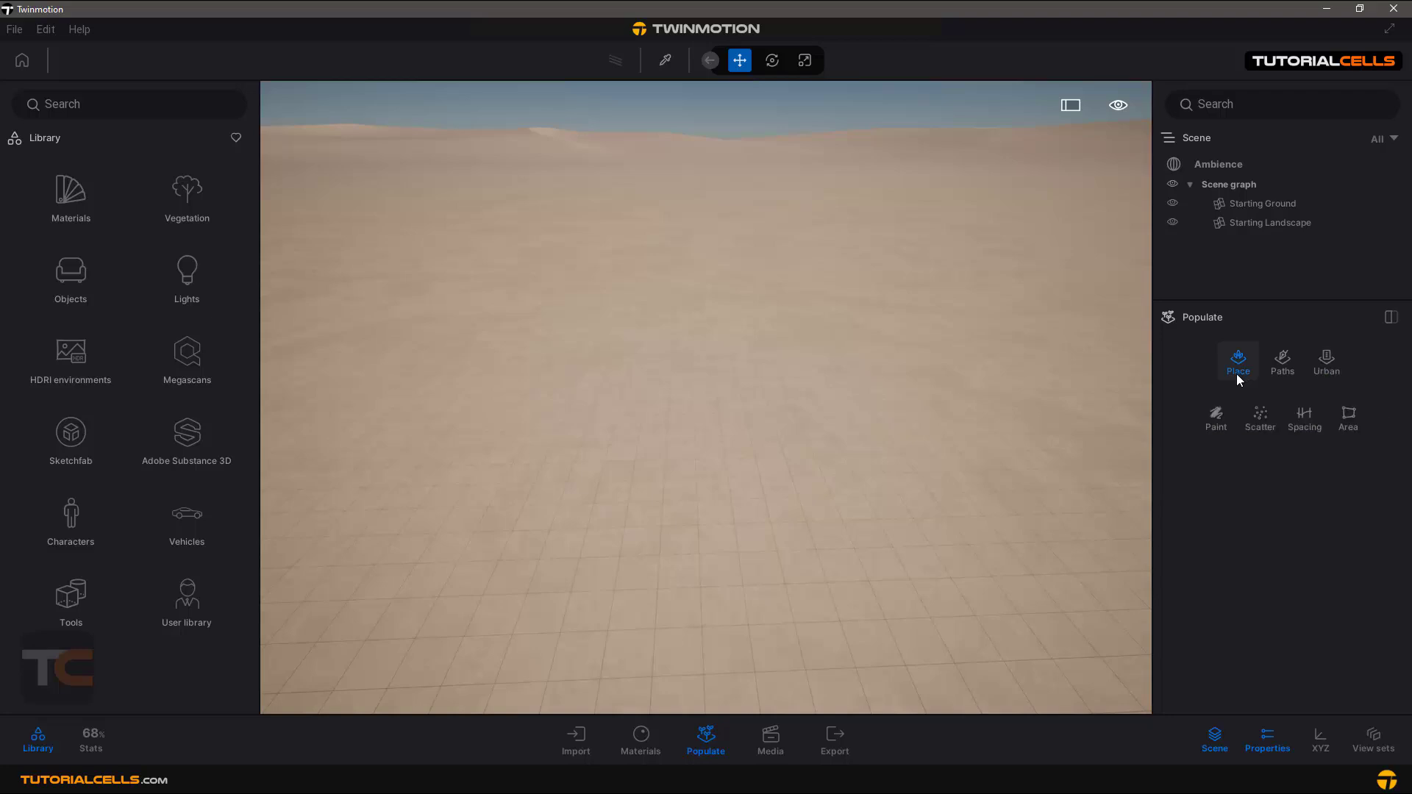
pyautogui.click(1214, 425)
pyautogui.scroll(-1, 1232, 506)
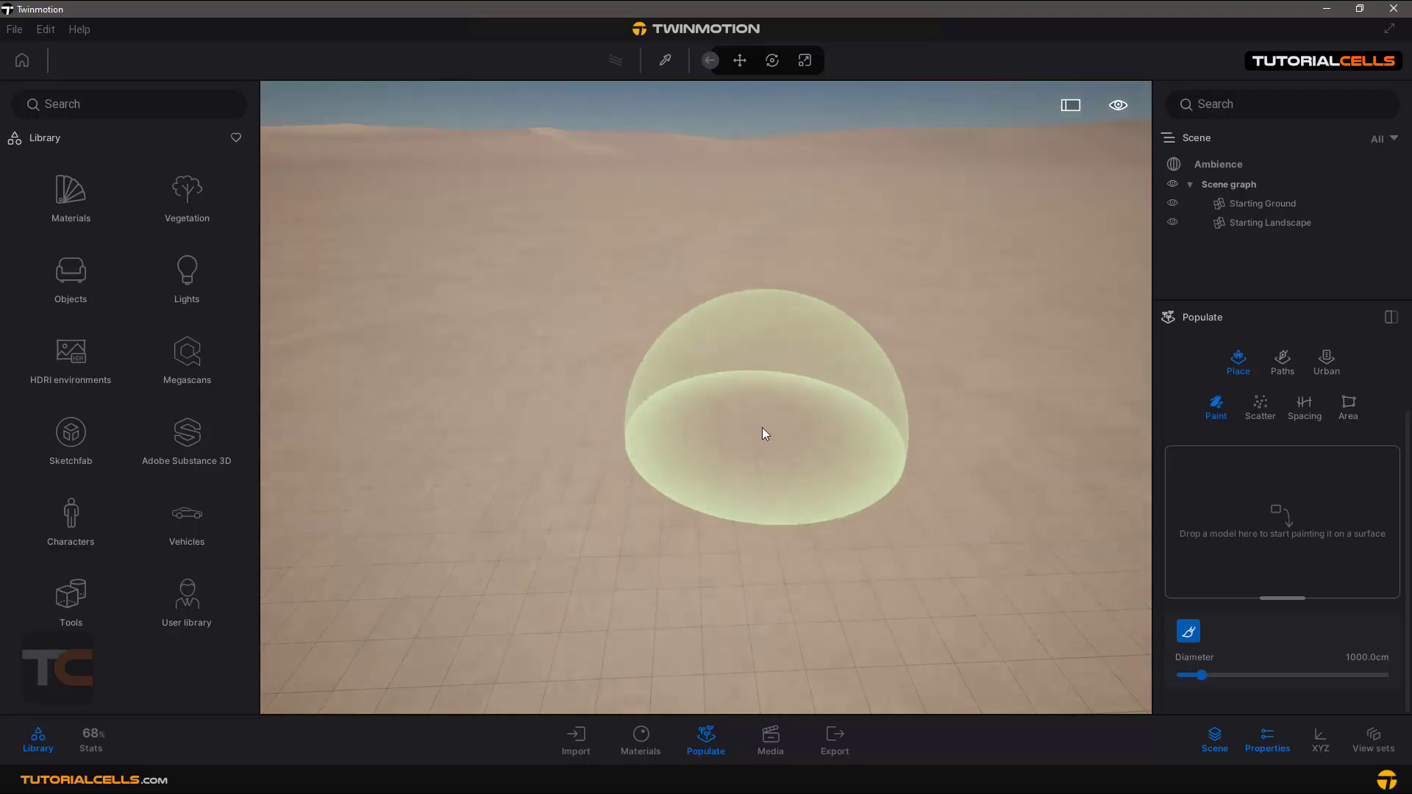
pyautogui.moveTo(1201, 675)
pyautogui.mouseDown()
pyautogui.moveTo(1221, 675)
pyautogui.moveTo(1199, 676)
pyautogui.mouseUp()
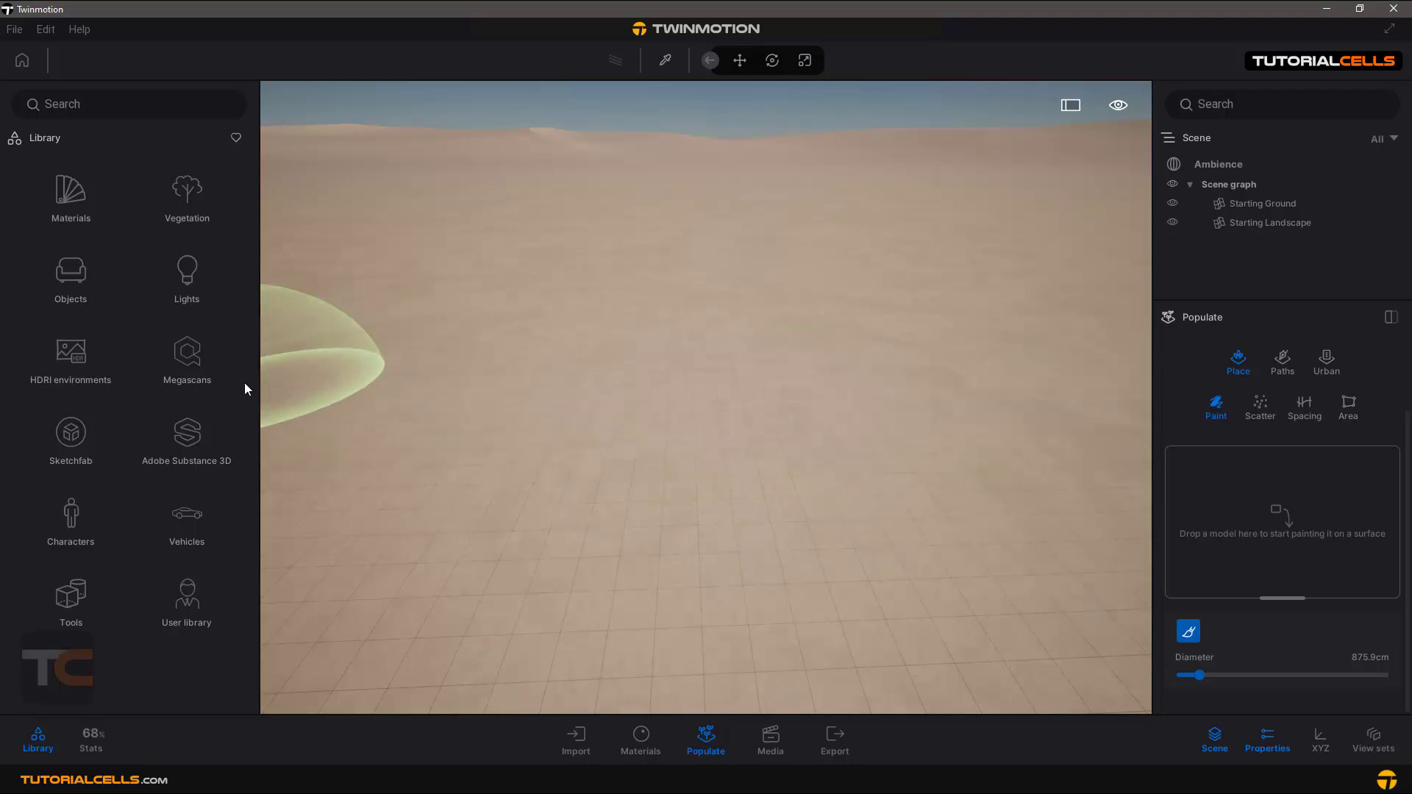
# - Add the Hachiku bamboo and Amur cork tree from the library's vegetation trees to the models used for painting
pyautogui.click(183, 210)
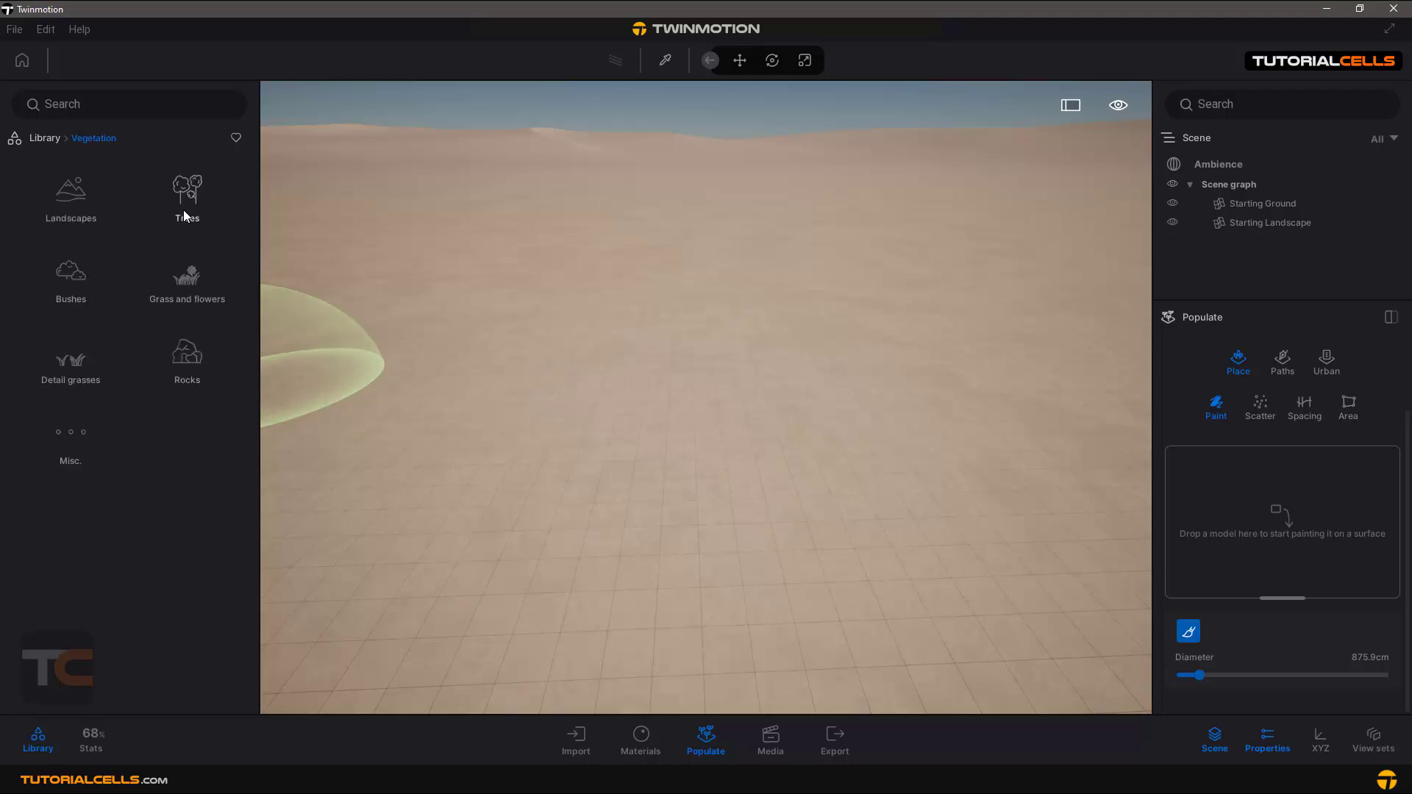
pyautogui.click(91, 278)
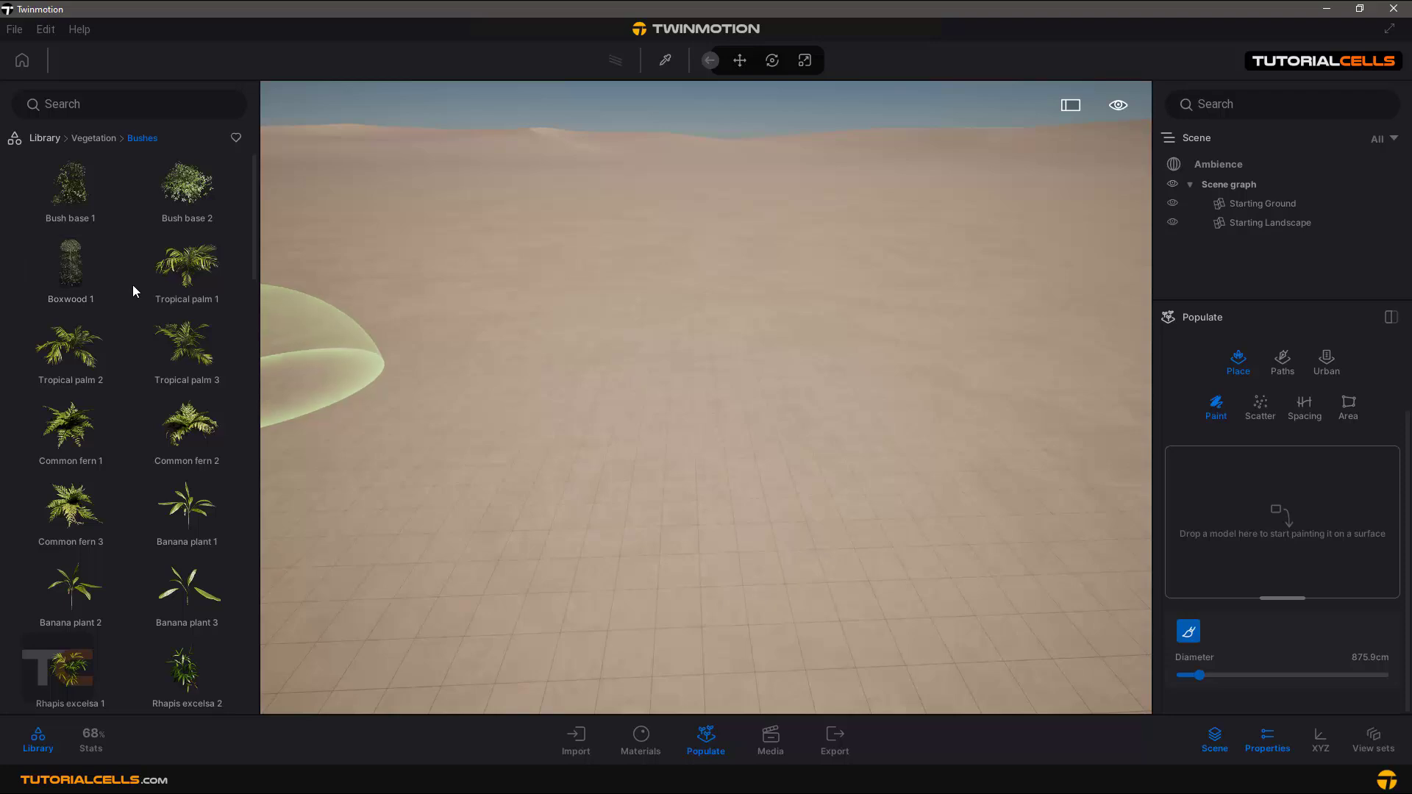
pyautogui.click(90, 138)
pyautogui.click(189, 190)
pyautogui.moveTo(191, 195)
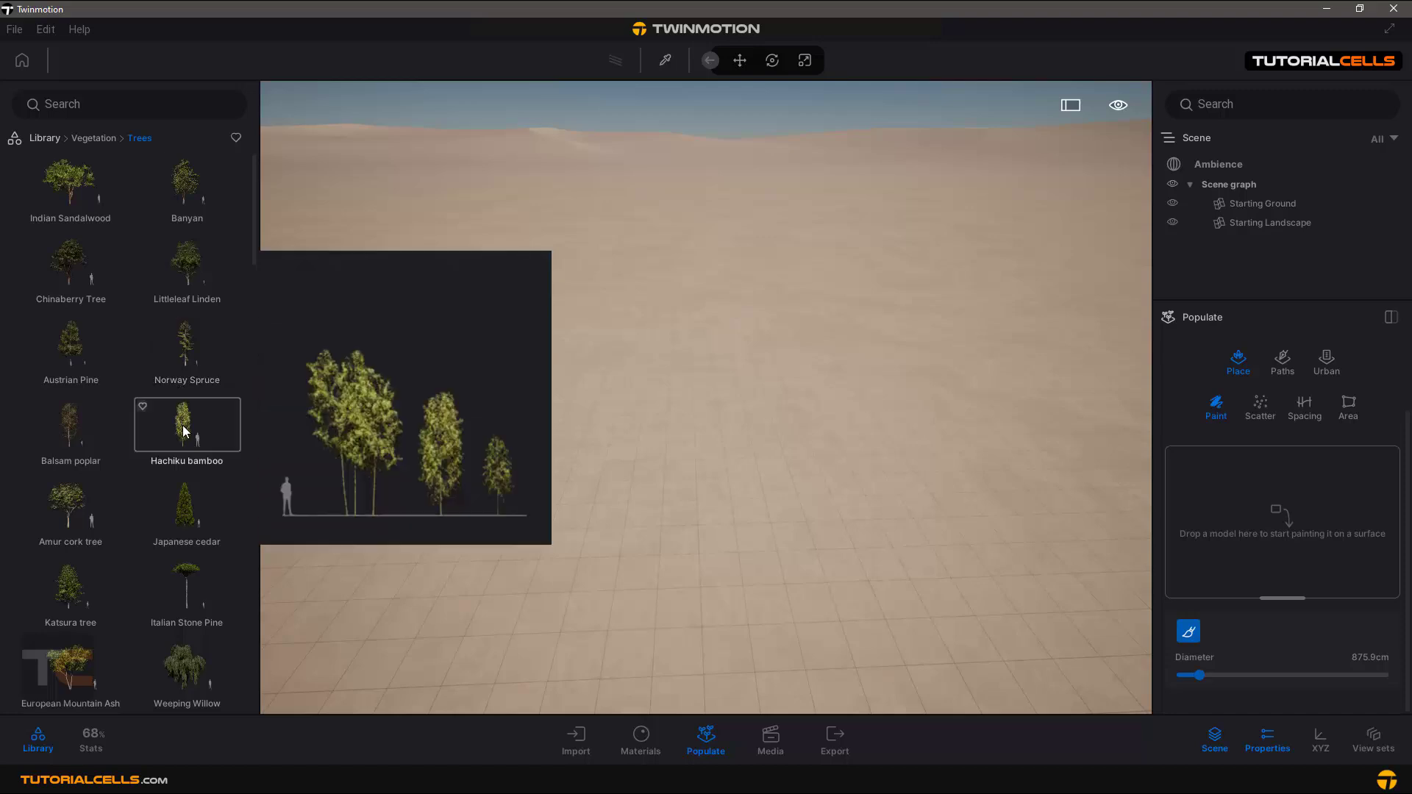
pyautogui.moveTo(185, 431); pyautogui.dragTo(683, 447)
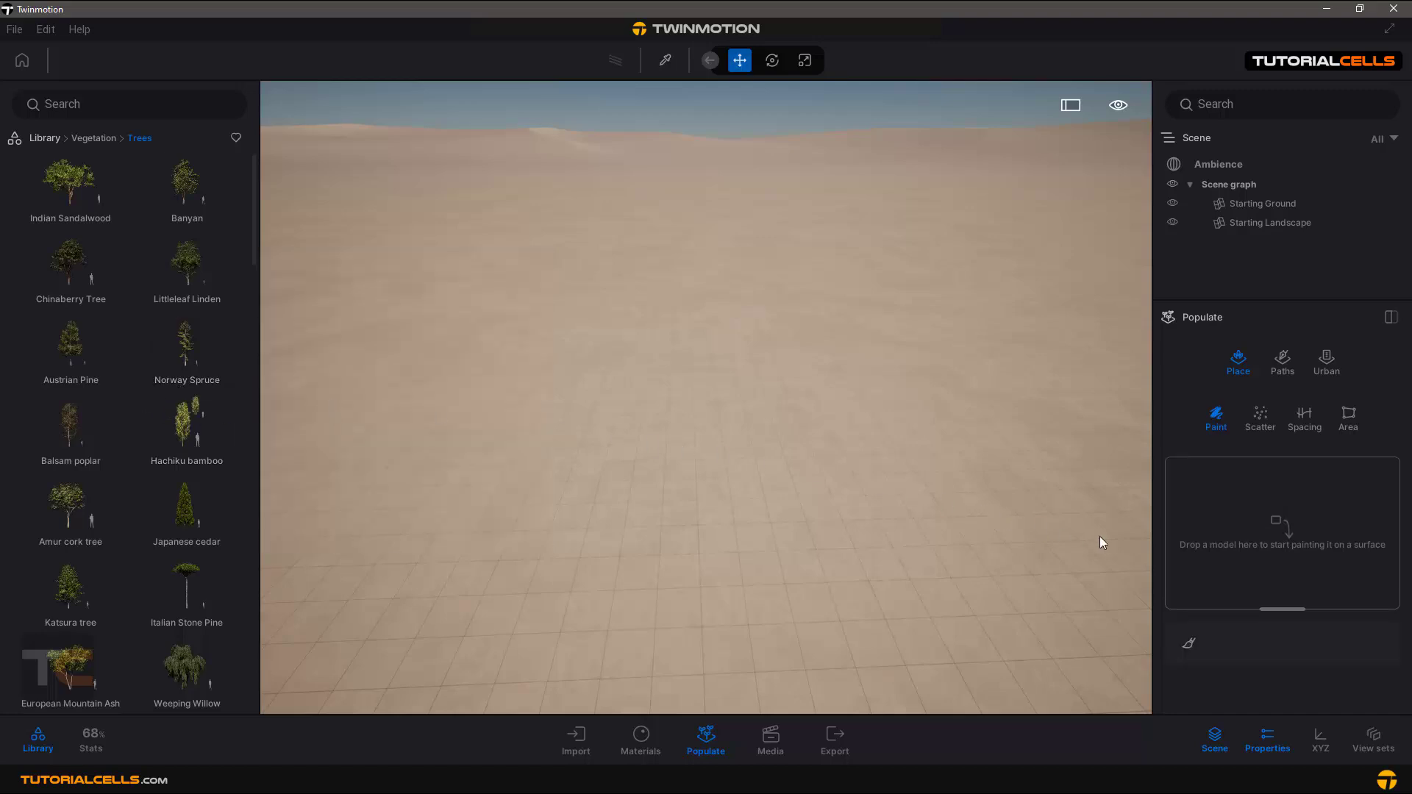
pyautogui.moveTo(1100, 543); pyautogui.dragTo(1225, 512)
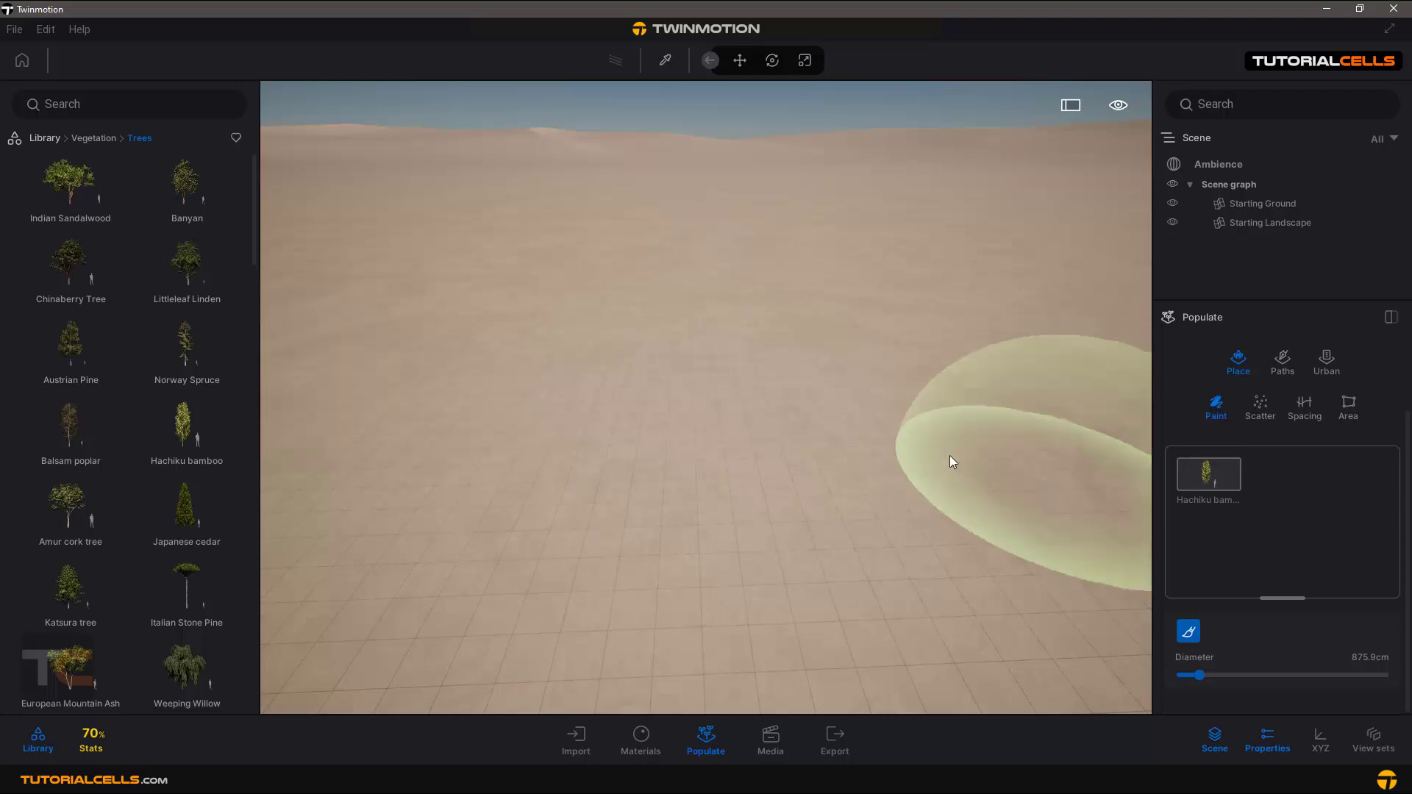
pyautogui.moveTo(175, 333)
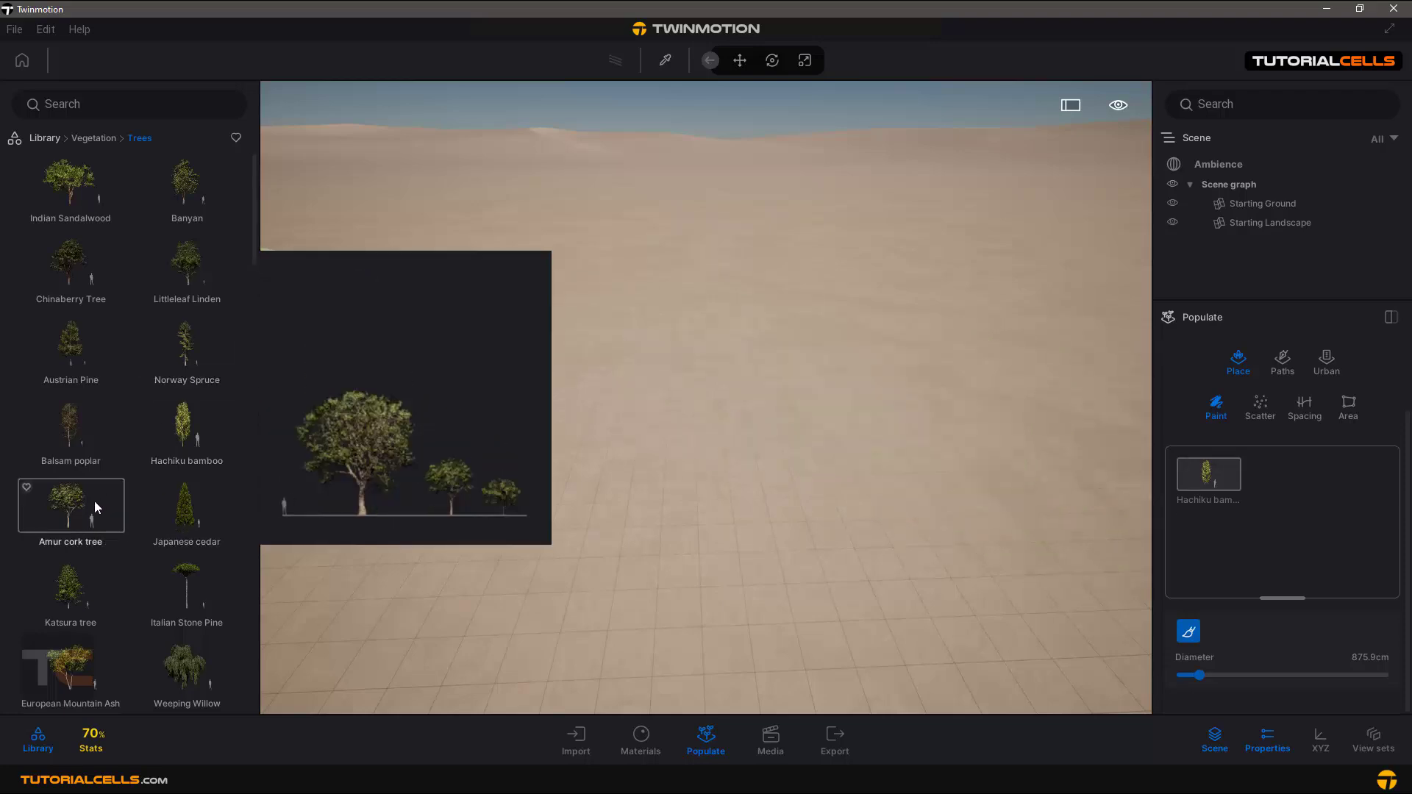
pyautogui.moveTo(95, 500)
pyautogui.mouseDown()
pyautogui.moveTo(400, 476)
pyautogui.moveTo(1171, 558)
pyautogui.moveTo(1274, 513)
pyautogui.mouseUp()
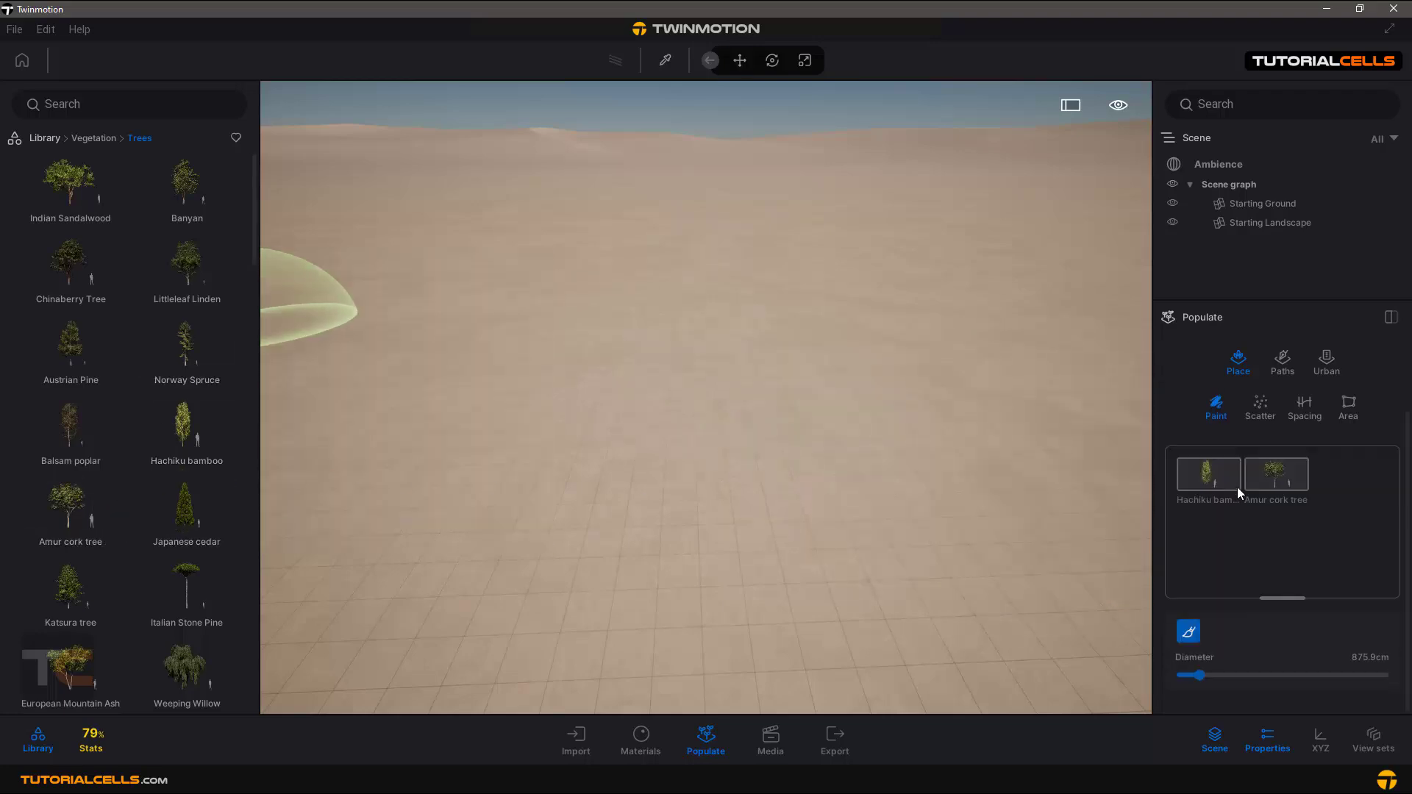
# - Paint trees across the ground, enlarge the brush diameter to about 2591 cm and paint a wider area
pyautogui.moveTo(922, 368)
pyautogui.mouseDown()
pyautogui.moveTo(872, 338)
pyautogui.moveTo(678, 308)
pyautogui.moveTo(450, 378)
pyautogui.moveTo(702, 456)
pyautogui.mouseUp()
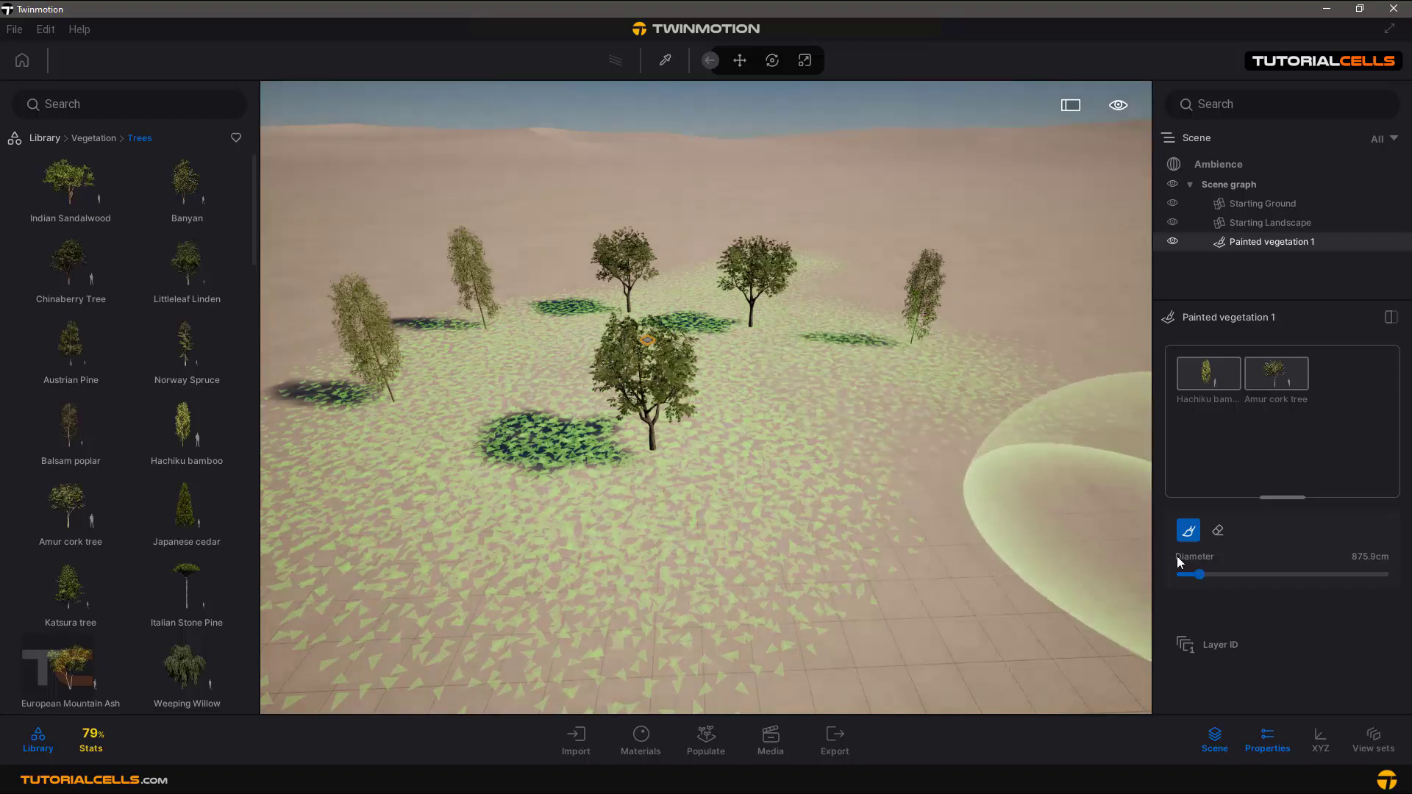
pyautogui.moveTo(1200, 574); pyautogui.dragTo(1236, 570)
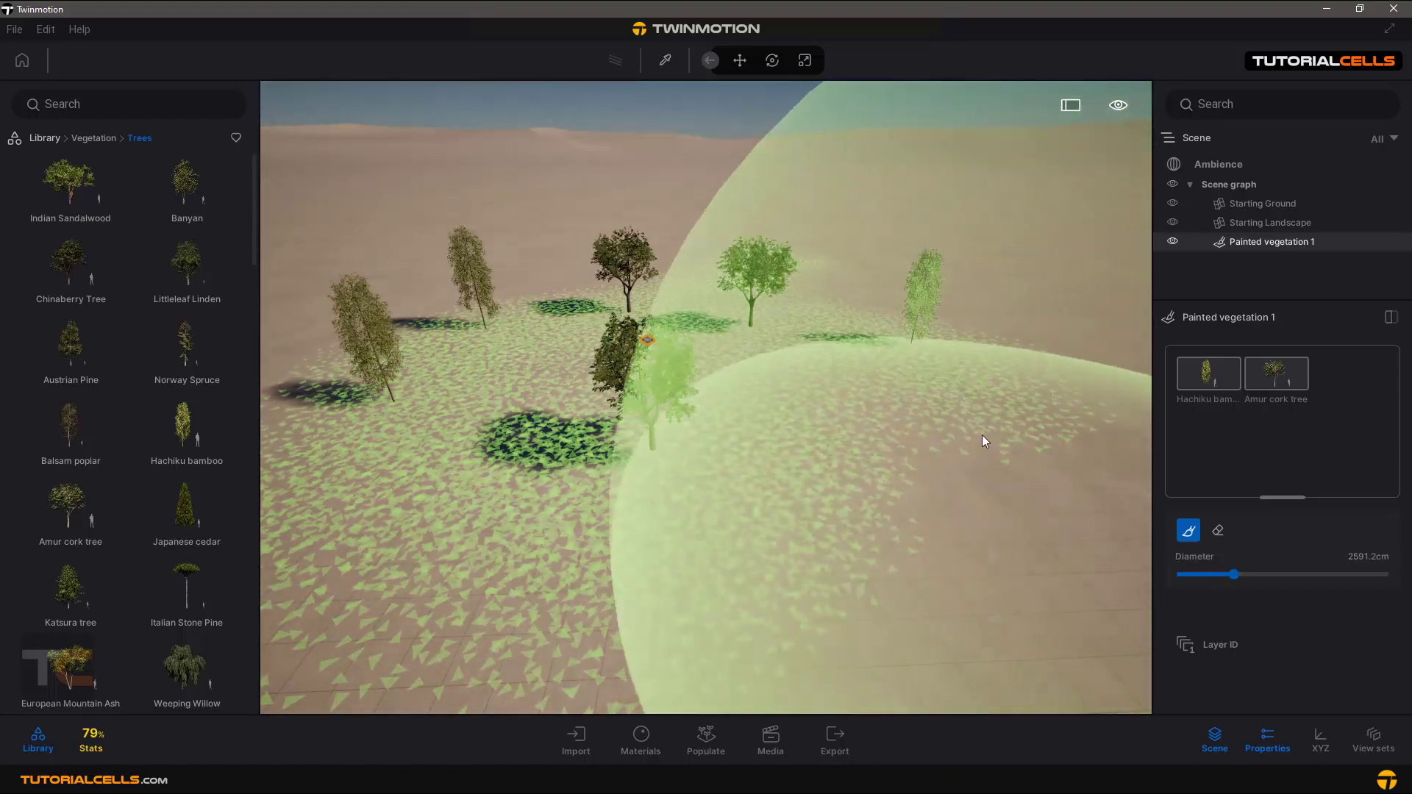
pyautogui.moveTo(983, 436)
pyautogui.mouseDown()
pyautogui.moveTo(891, 329)
pyautogui.moveTo(613, 341)
pyautogui.moveTo(777, 370)
pyautogui.mouseUp()
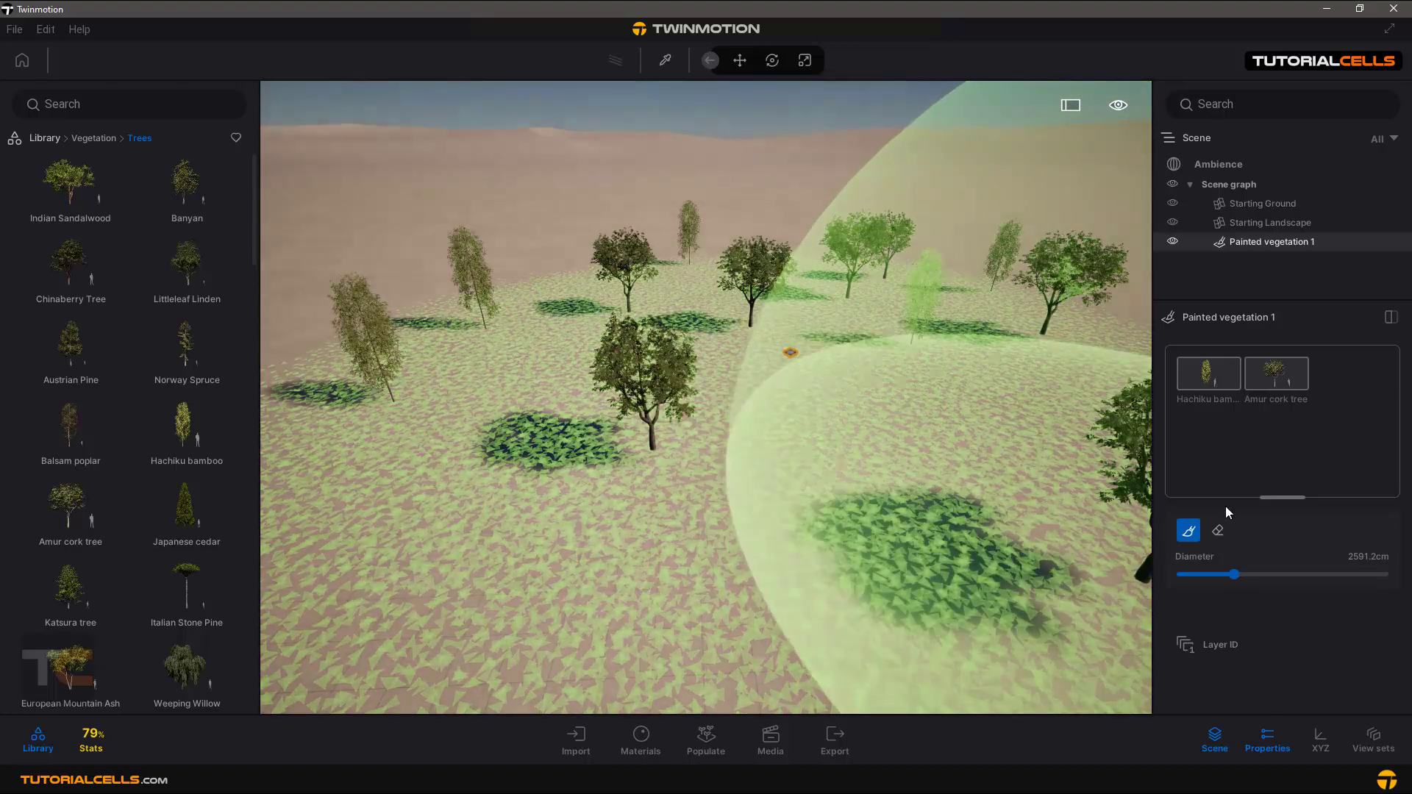
# - Erase part of the painted trees with the Eraser and repaint the cleared ground with the Paintbrush tool
pyautogui.click(1218, 530)
pyautogui.moveTo(722, 341)
pyautogui.mouseDown()
pyautogui.moveTo(737, 278)
pyautogui.moveTo(916, 300)
pyautogui.mouseUp()
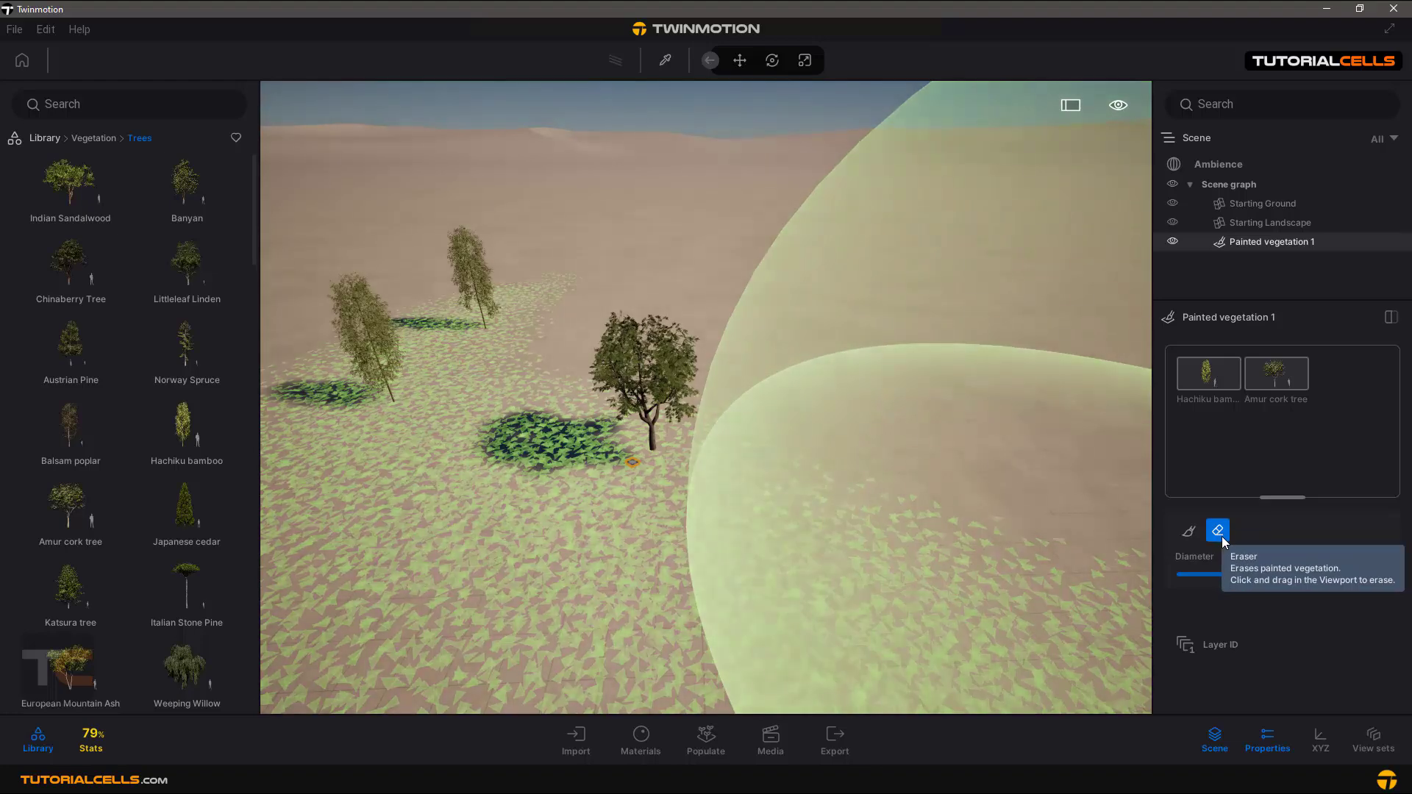
pyautogui.click(1188, 531)
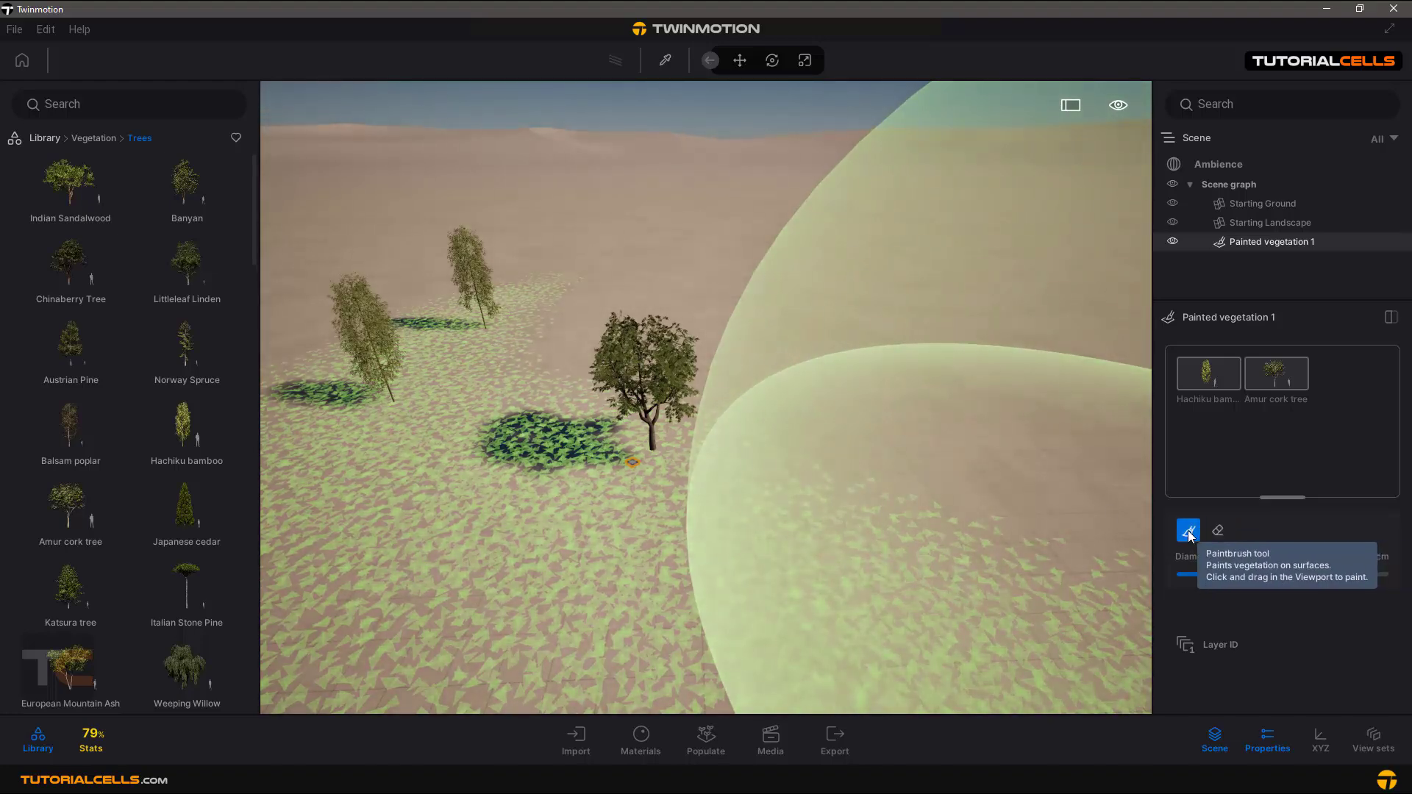
pyautogui.moveTo(1015, 316)
pyautogui.mouseDown()
pyautogui.moveTo(862, 382)
pyautogui.moveTo(757, 272)
pyautogui.moveTo(525, 300)
pyautogui.moveTo(423, 331)
pyautogui.mouseUp()
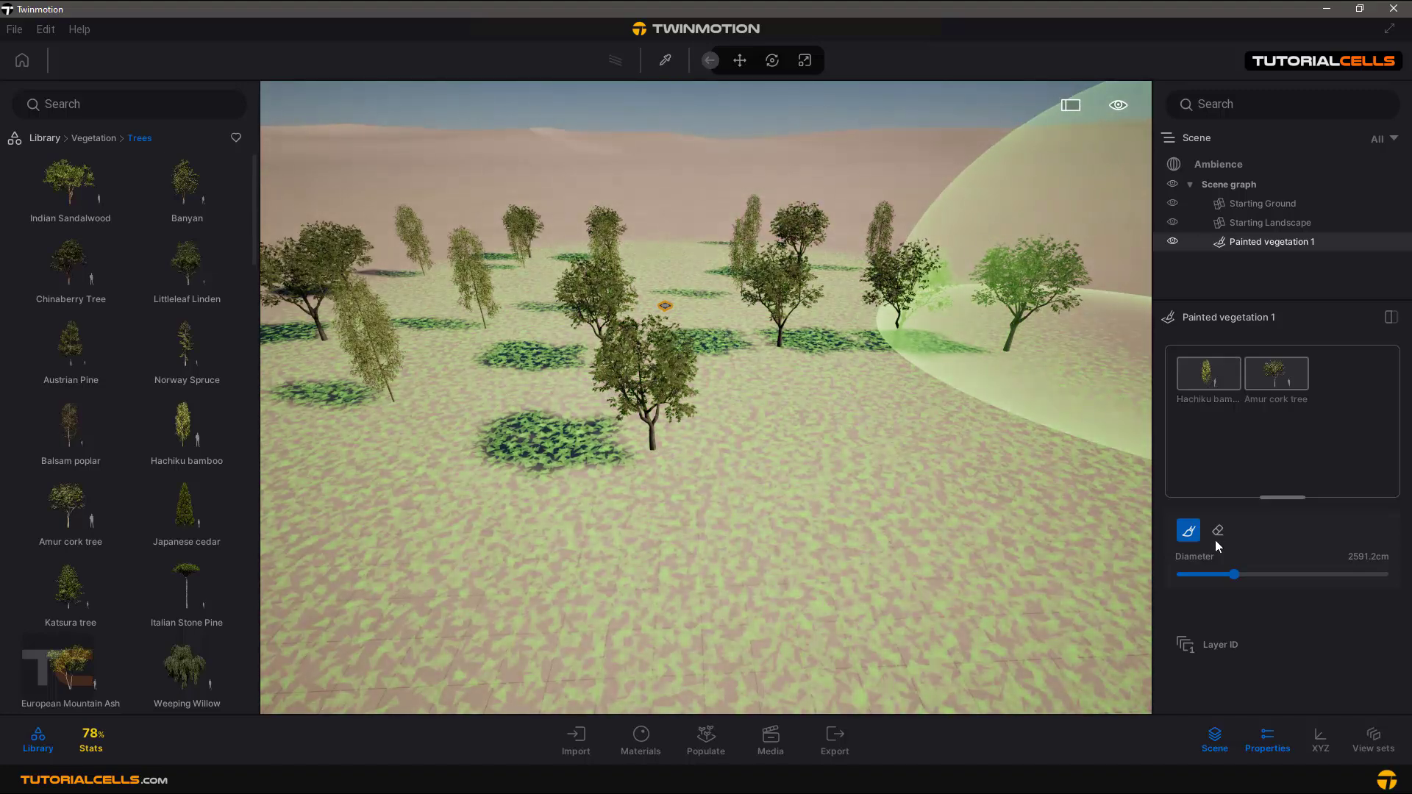
pyautogui.scroll(-3, 794, 459)
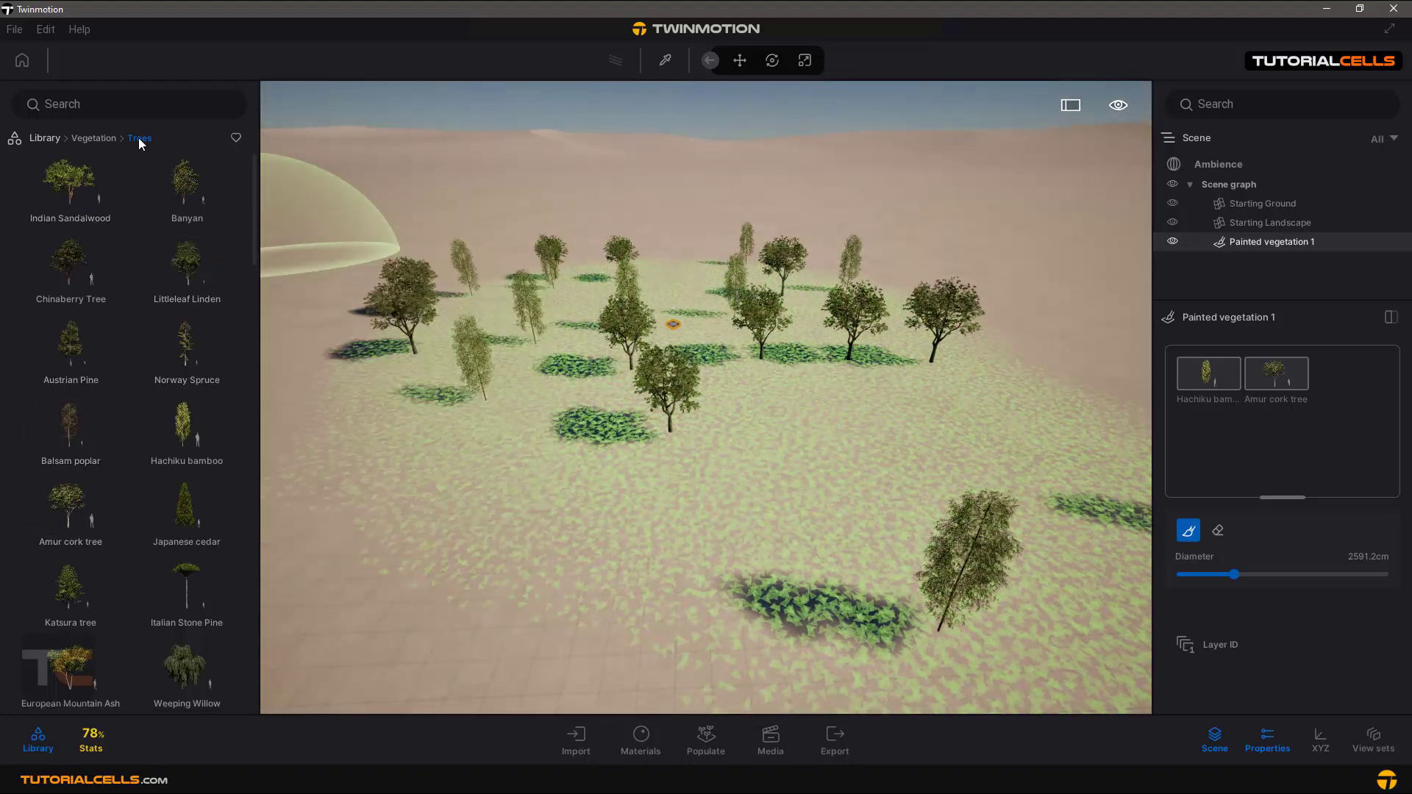
# - Add the Tropical palm 2 and Common fern 2 bushes to the painted vegetation
pyautogui.click(101, 139)
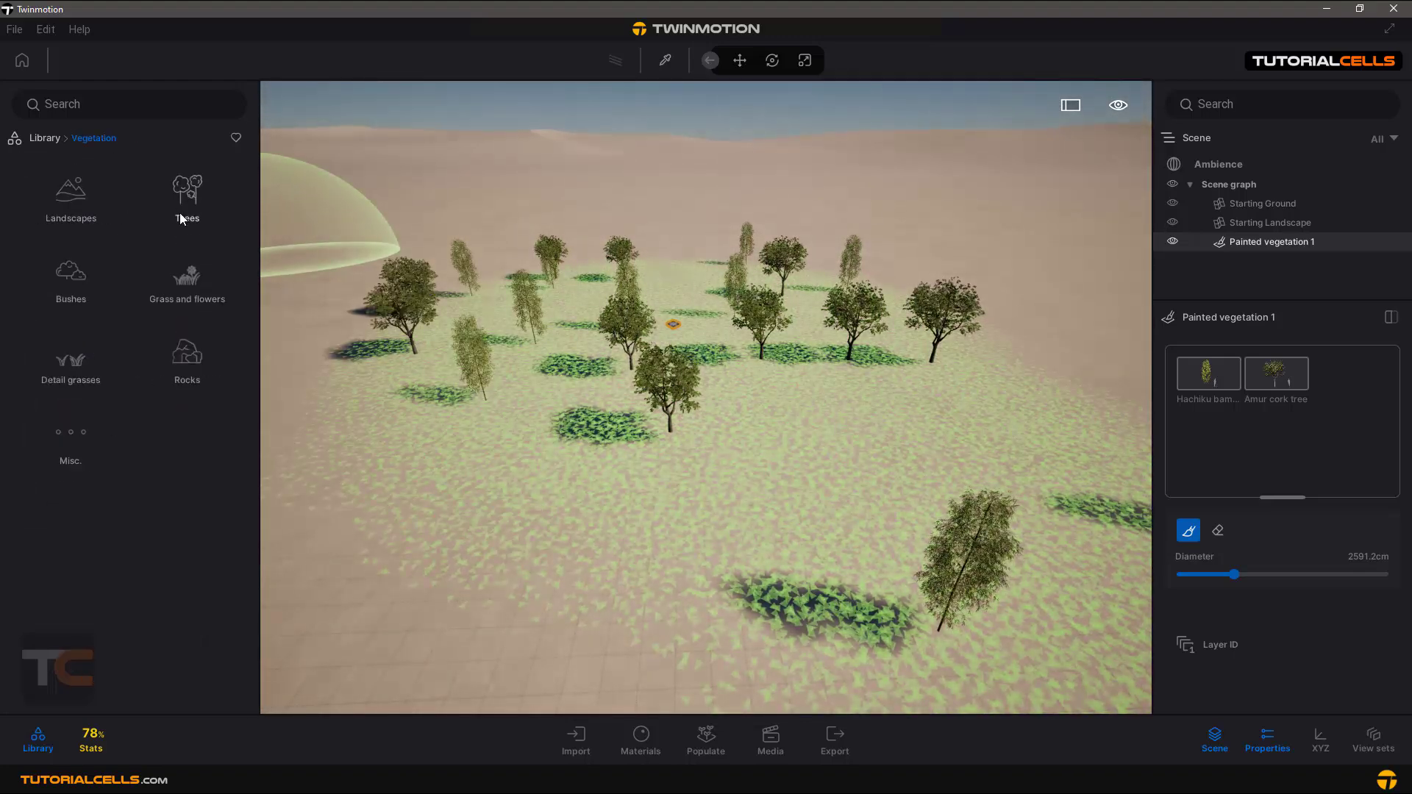
pyautogui.click(74, 281)
pyautogui.moveTo(83, 346)
pyautogui.mouseDown()
pyautogui.moveTo(1070, 427)
pyautogui.moveTo(1236, 457)
pyautogui.moveTo(1209, 452)
pyautogui.mouseUp()
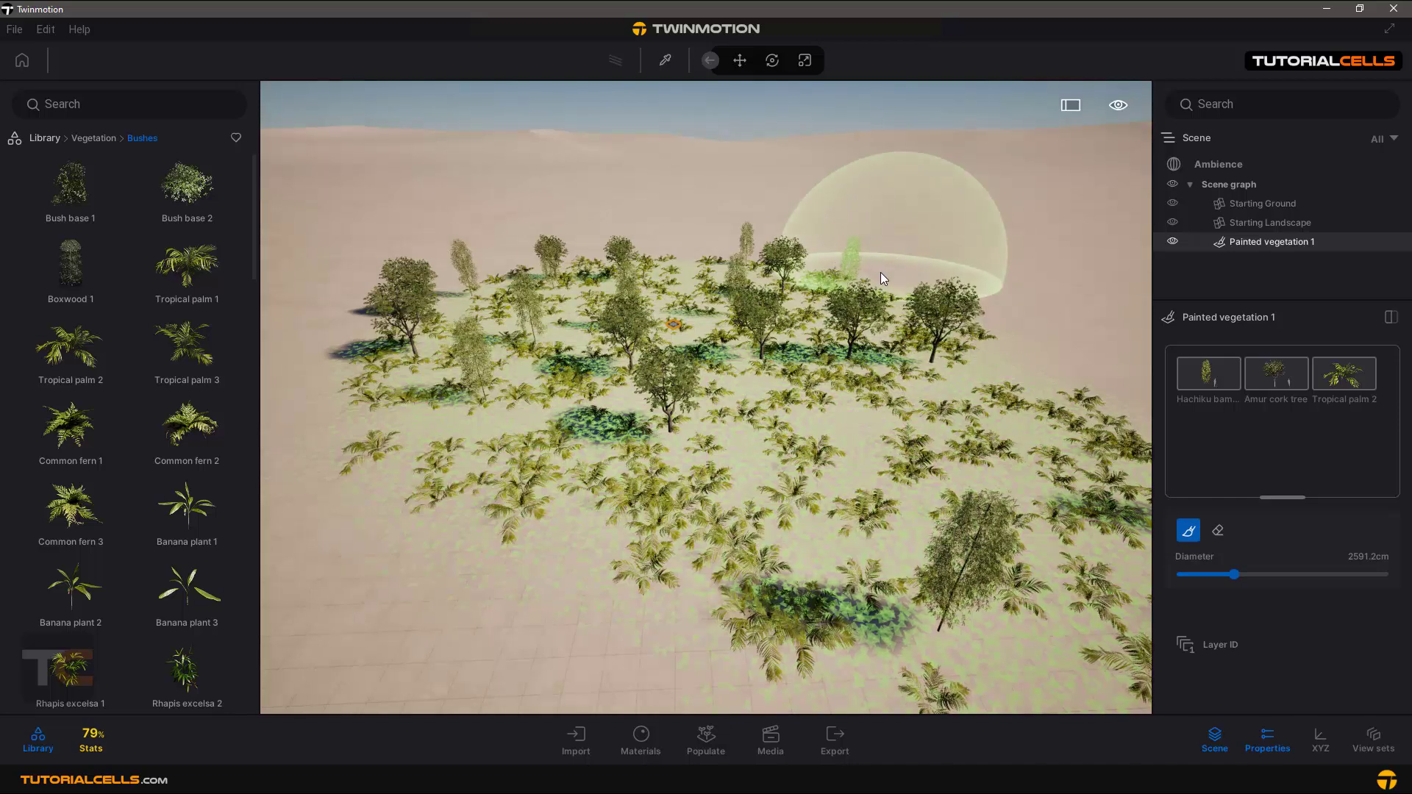
pyautogui.moveTo(542, 453)
pyautogui.mouseDown()
pyautogui.moveTo(1011, 474)
pyautogui.moveTo(1226, 443)
pyautogui.mouseUp()
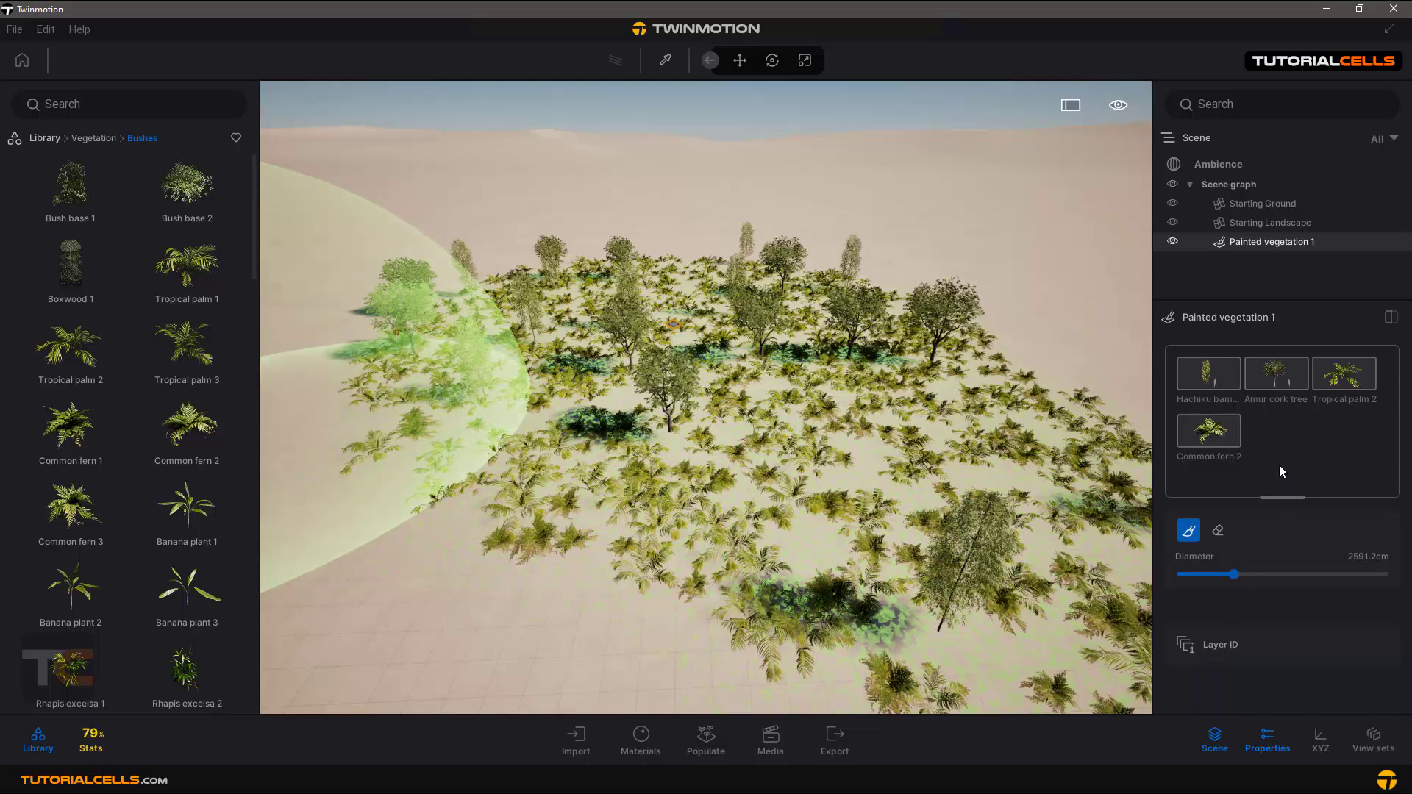
# - Set the age of the painted Hachiku bamboo to 100% and expand its detail settings
pyautogui.click(1200, 378)
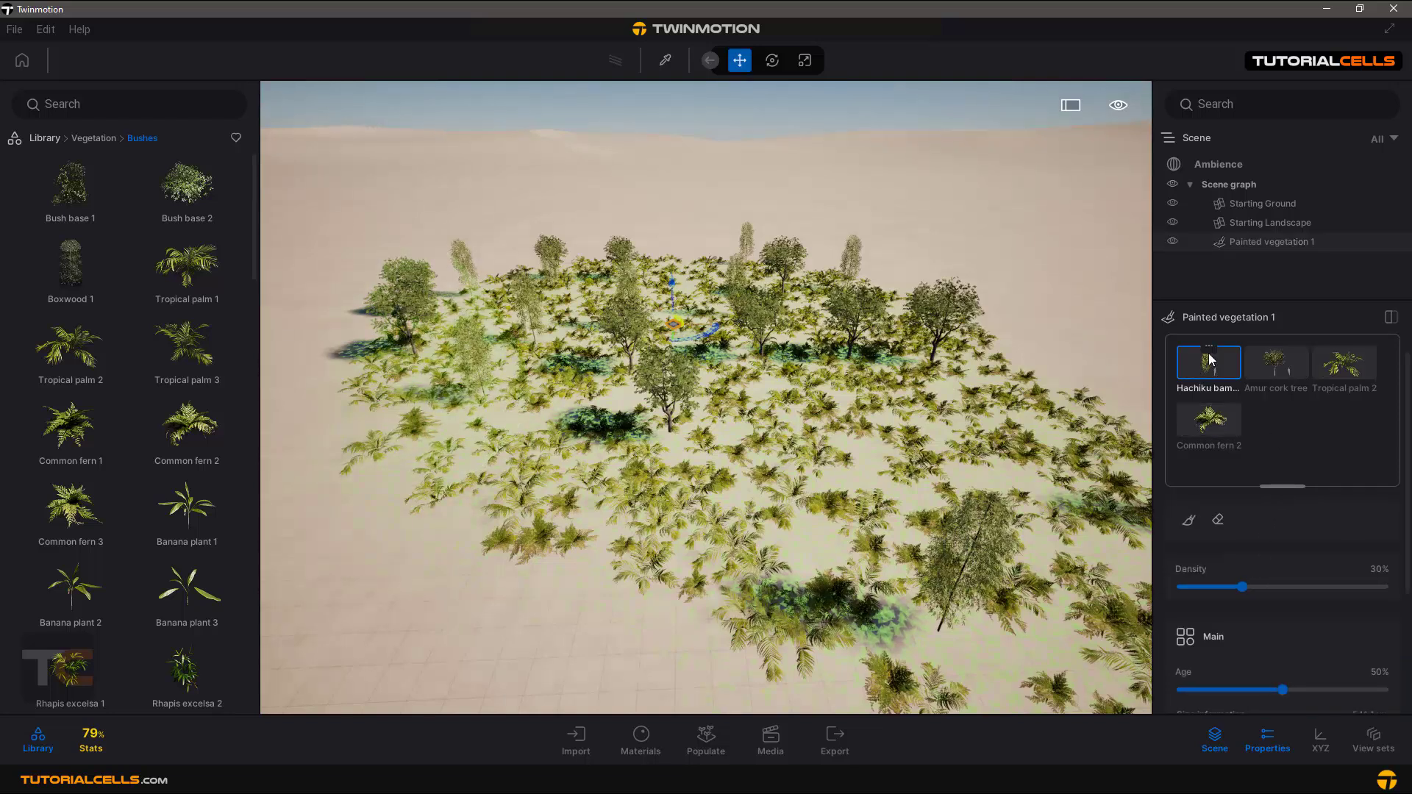
pyautogui.click(1210, 348)
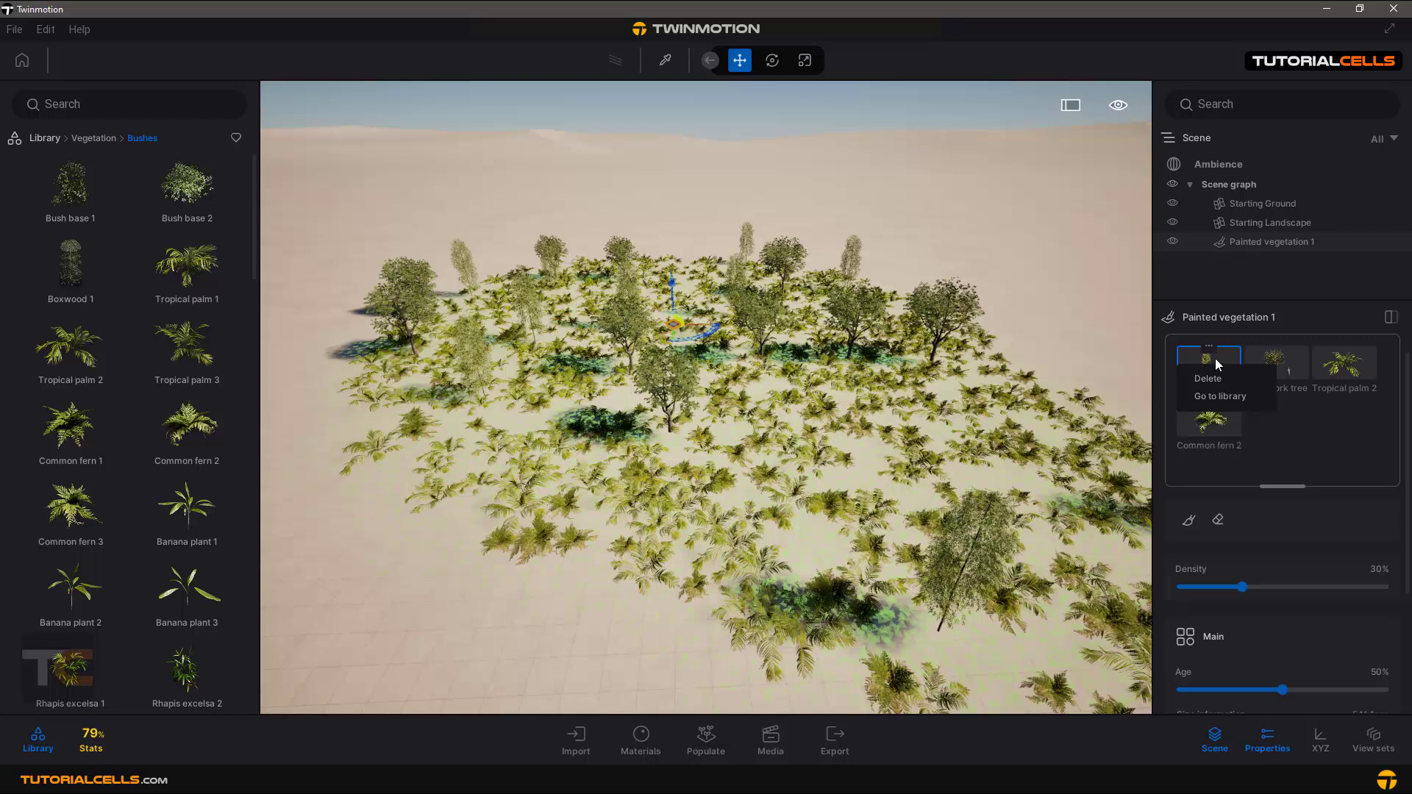
pyautogui.scroll(-2, 1283, 537)
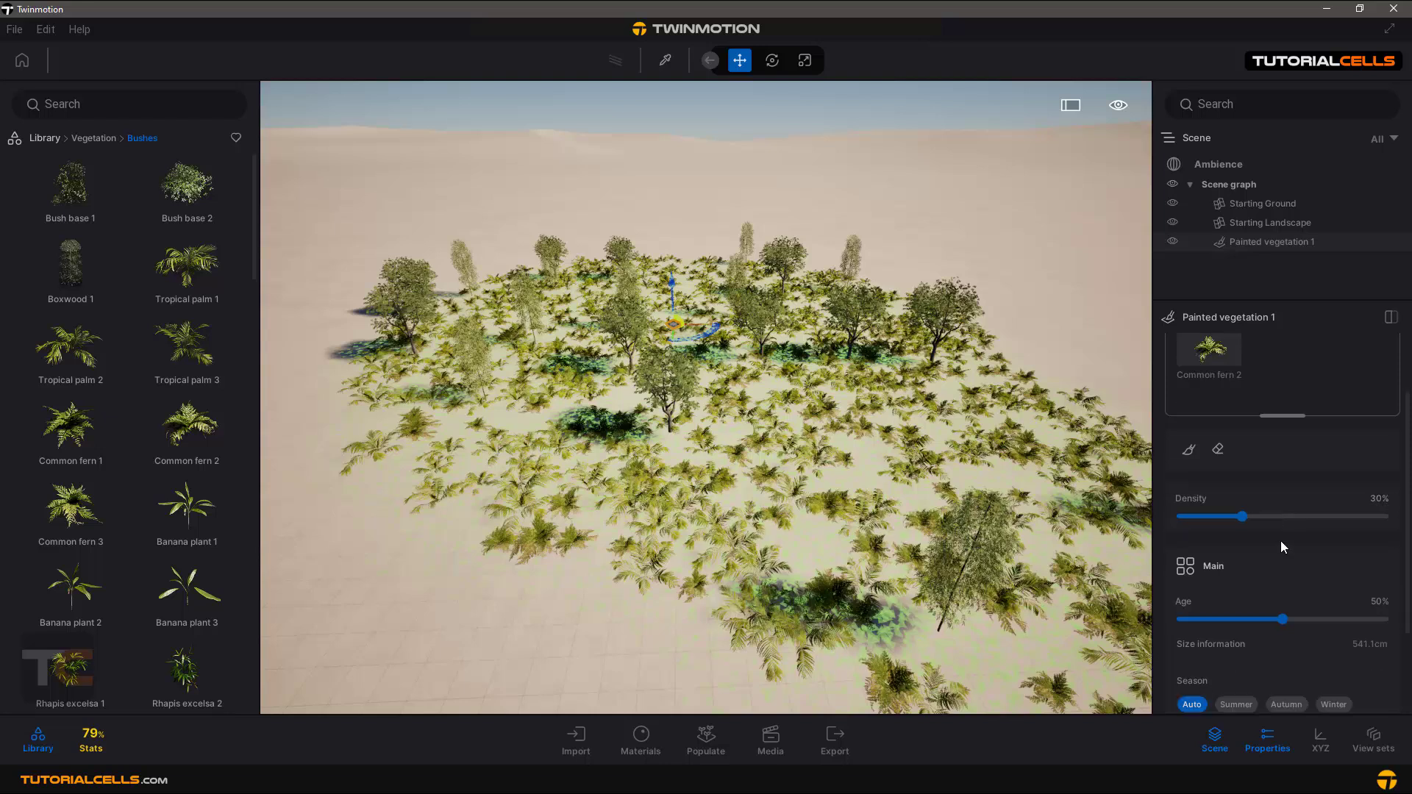
pyautogui.scroll(-3, 1280, 540)
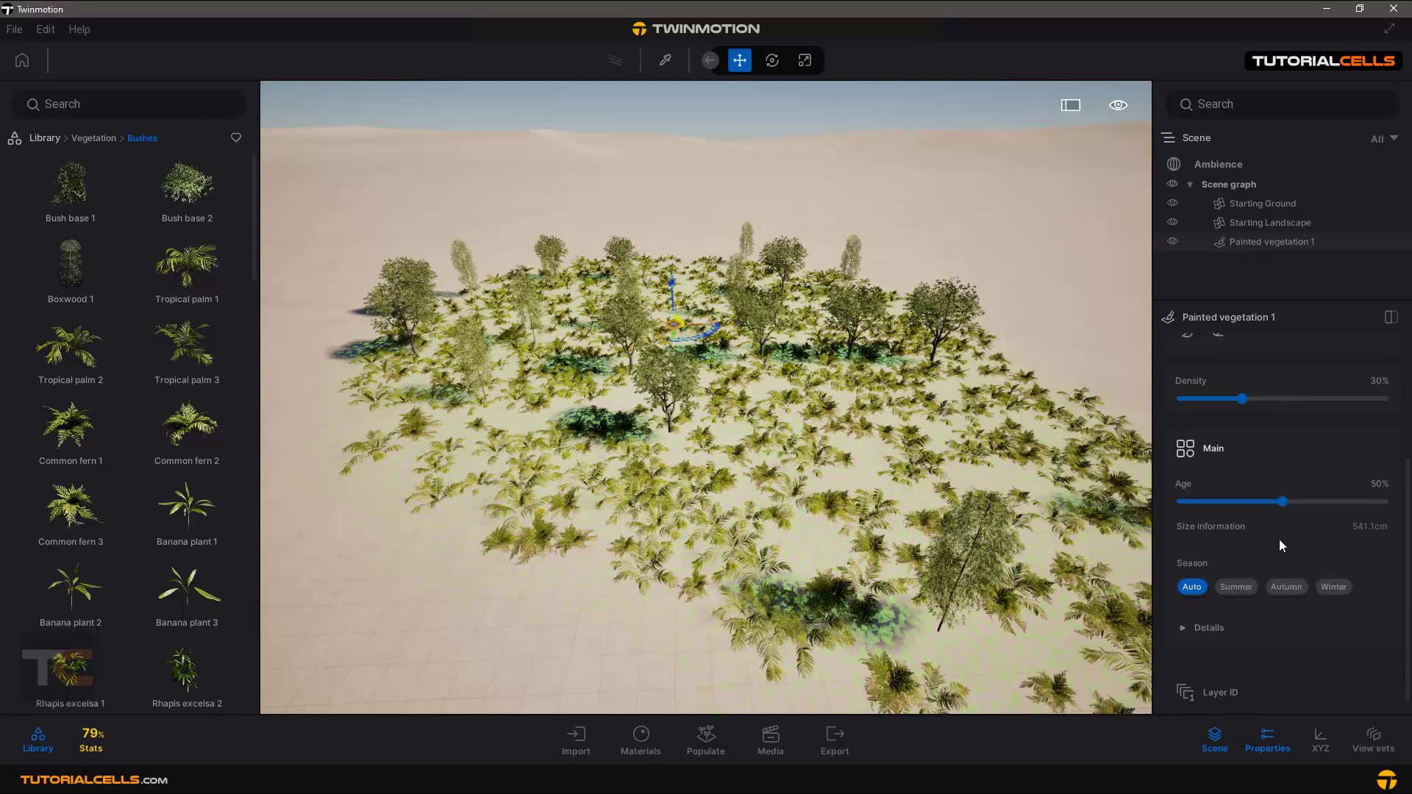
pyautogui.scroll(-1, 1278, 536)
pyautogui.moveTo(1286, 484); pyautogui.dragTo(1405, 472)
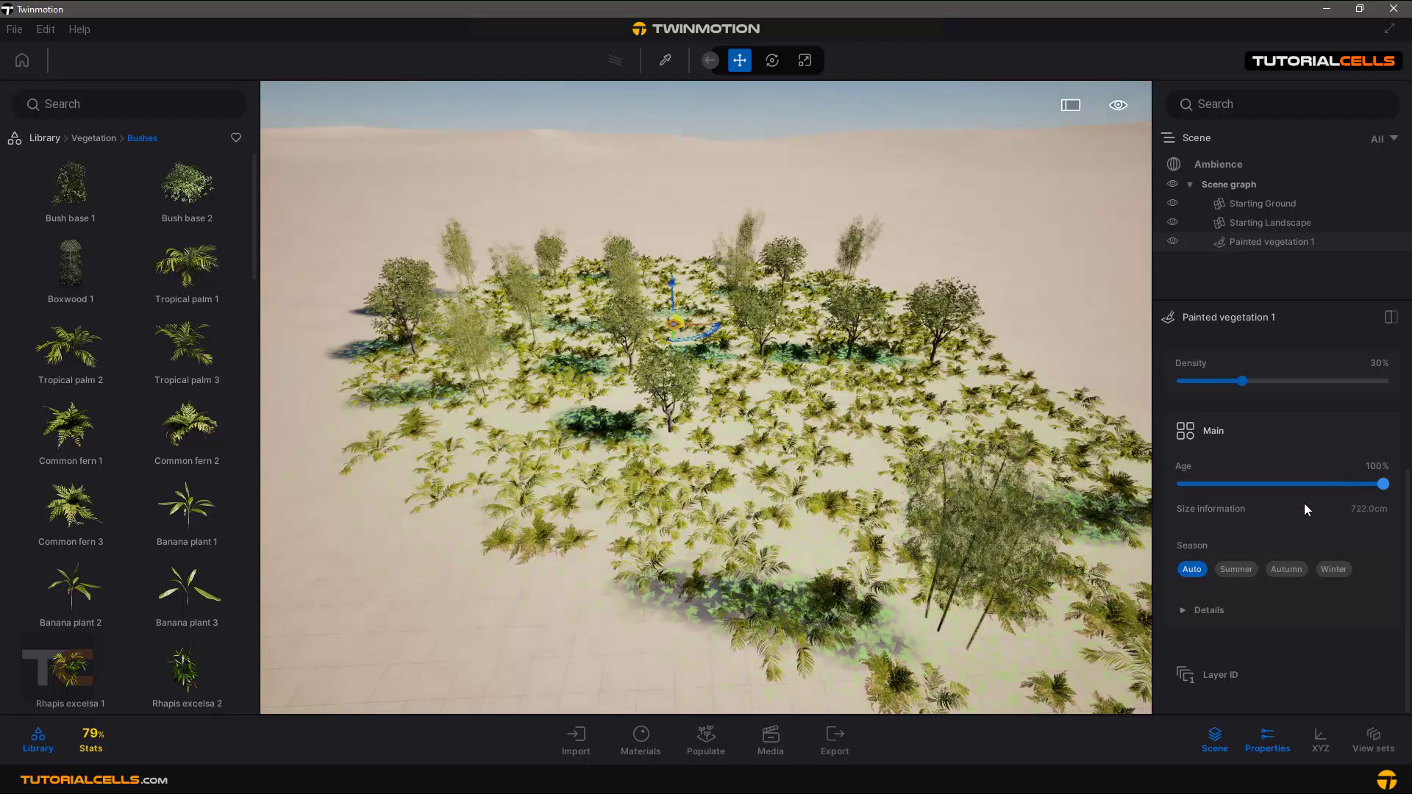
pyautogui.click(1183, 609)
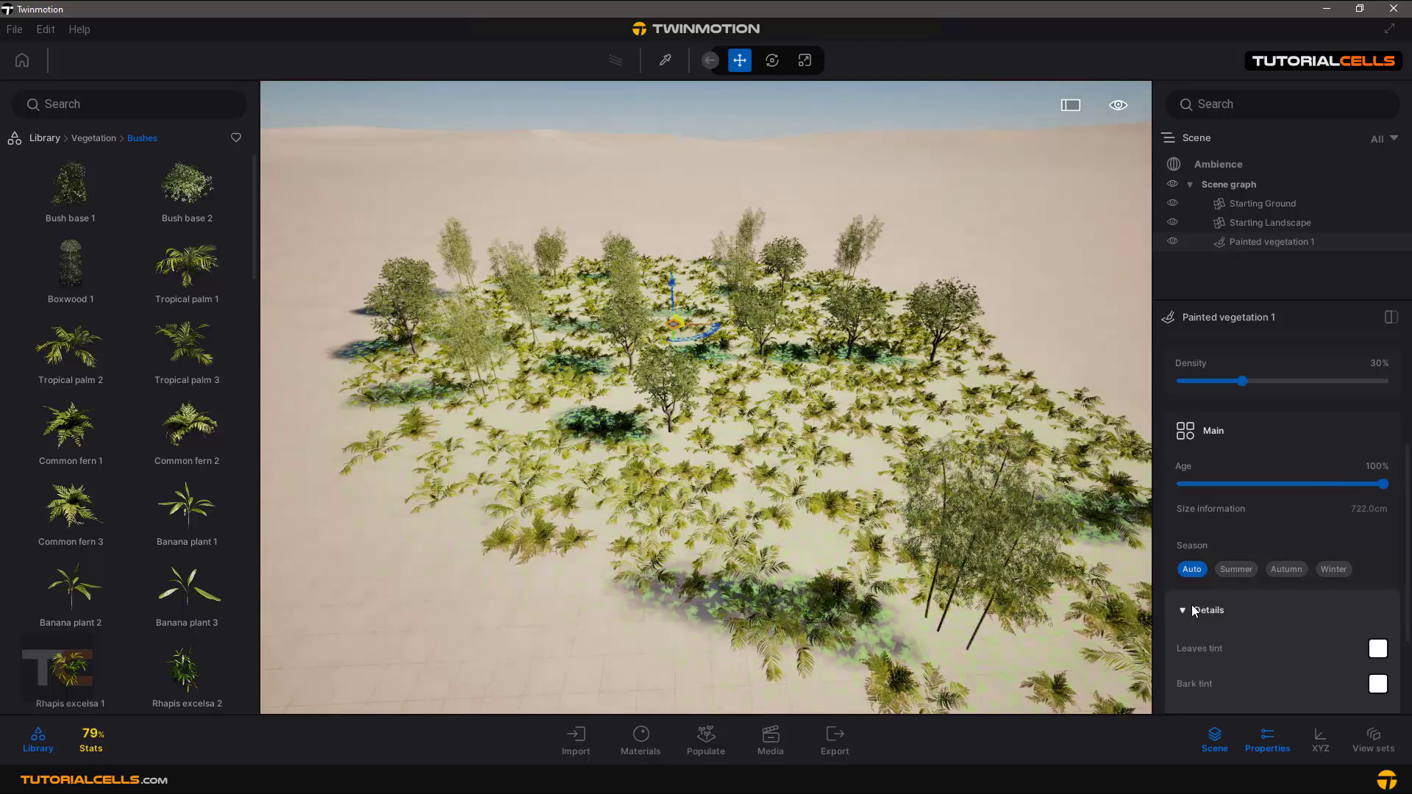
pyautogui.scroll(-3, 1203, 606)
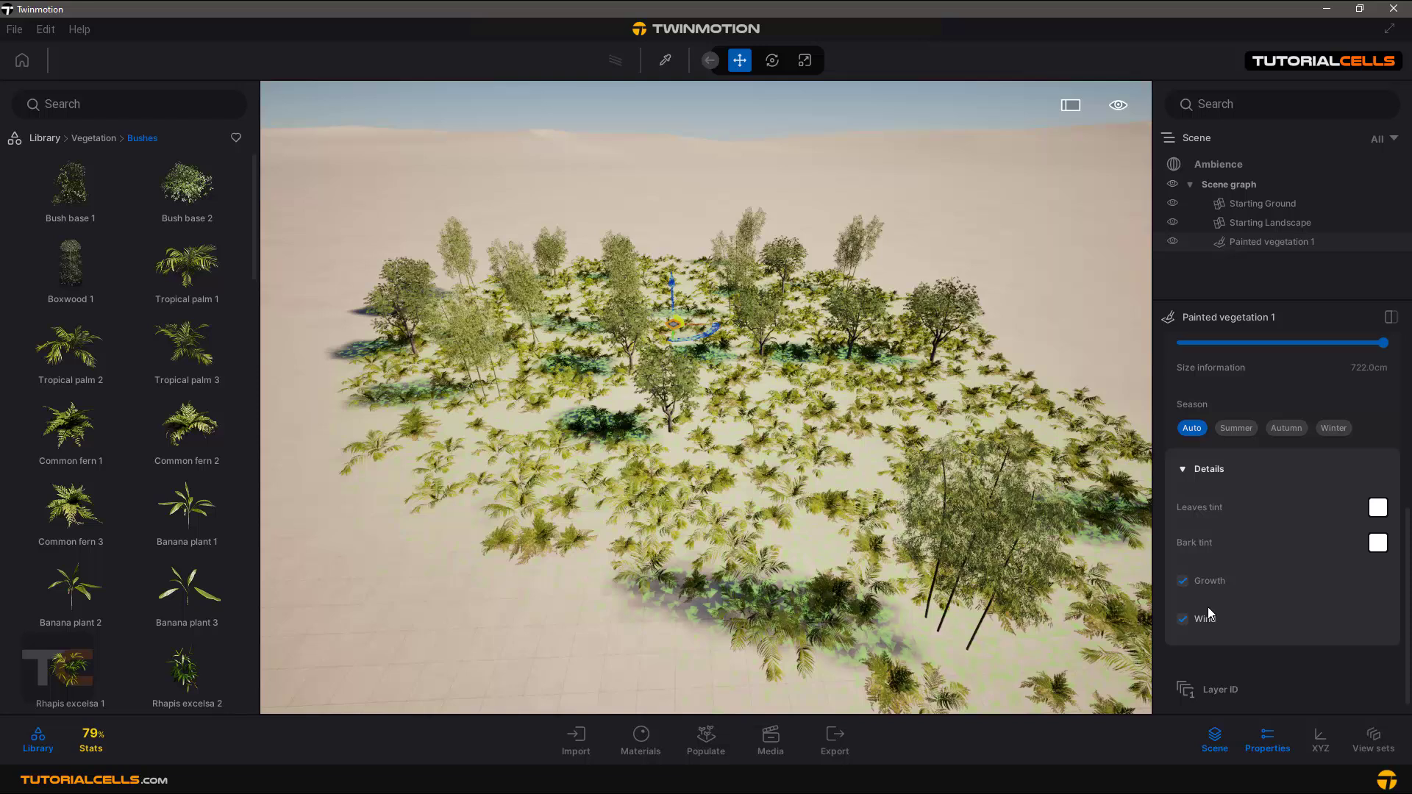
pyautogui.scroll(1, 1259, 446)
pyautogui.scroll(6, 1259, 446)
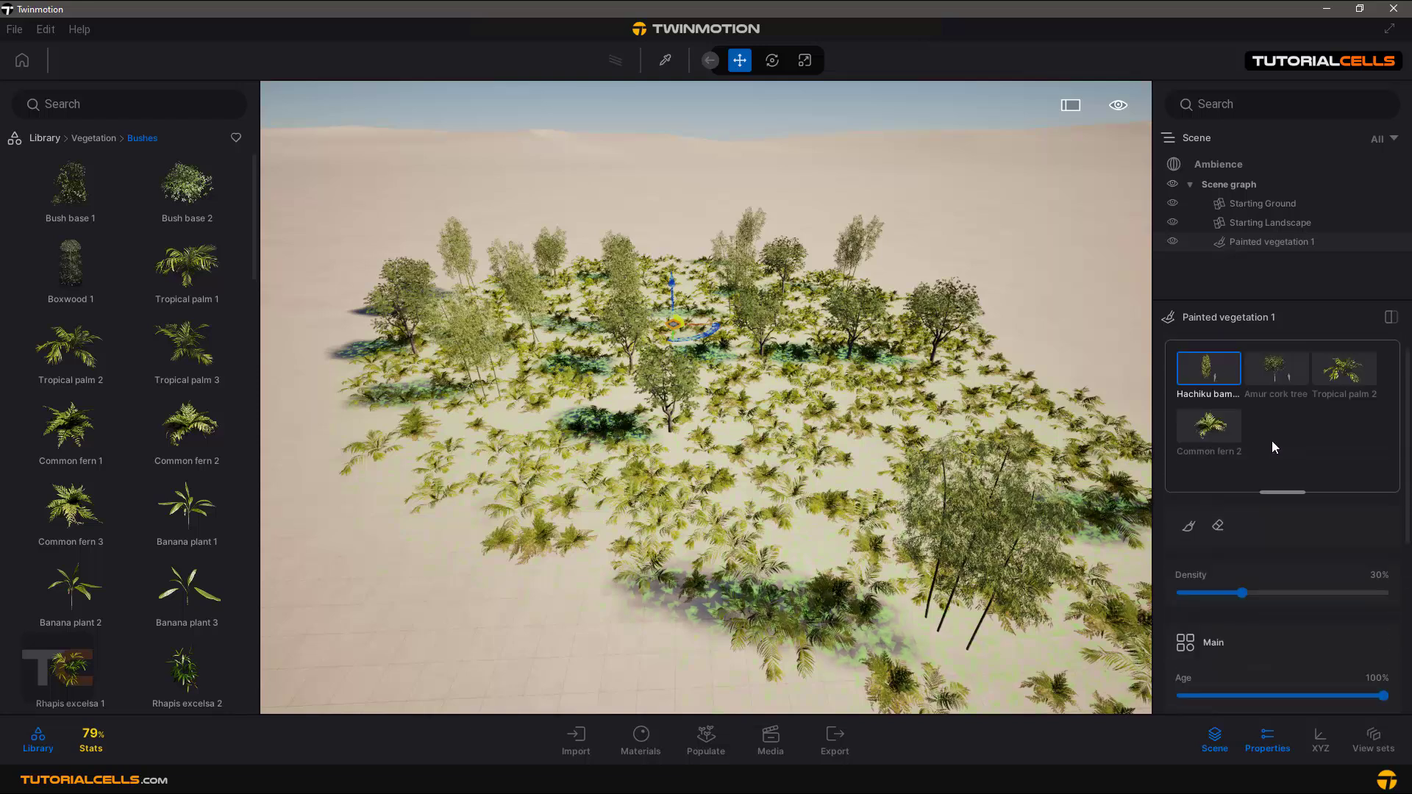
# - Raise the density of the painted Tropical palm 2 to about 65%
pyautogui.click(1328, 392)
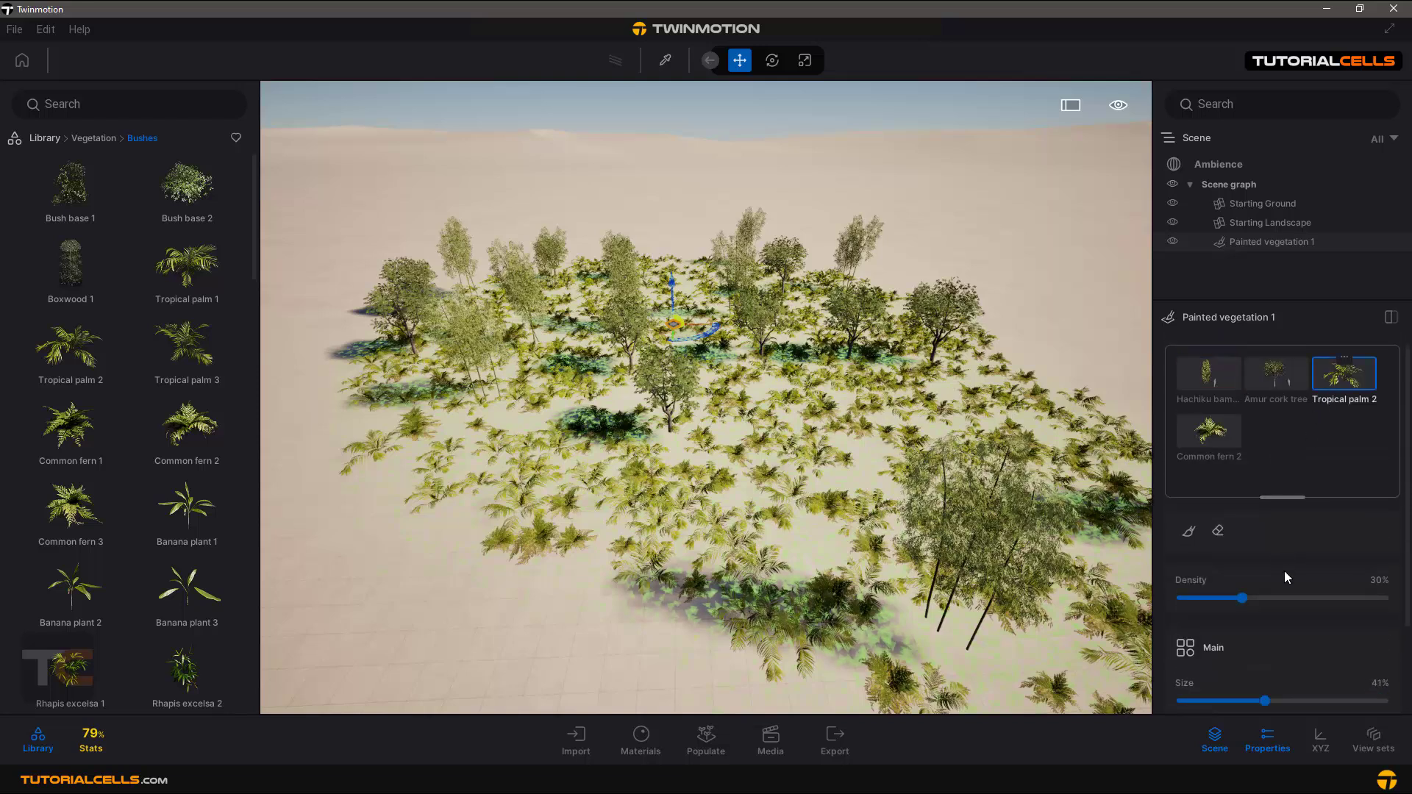
pyautogui.moveTo(1248, 597); pyautogui.dragTo(1328, 597)
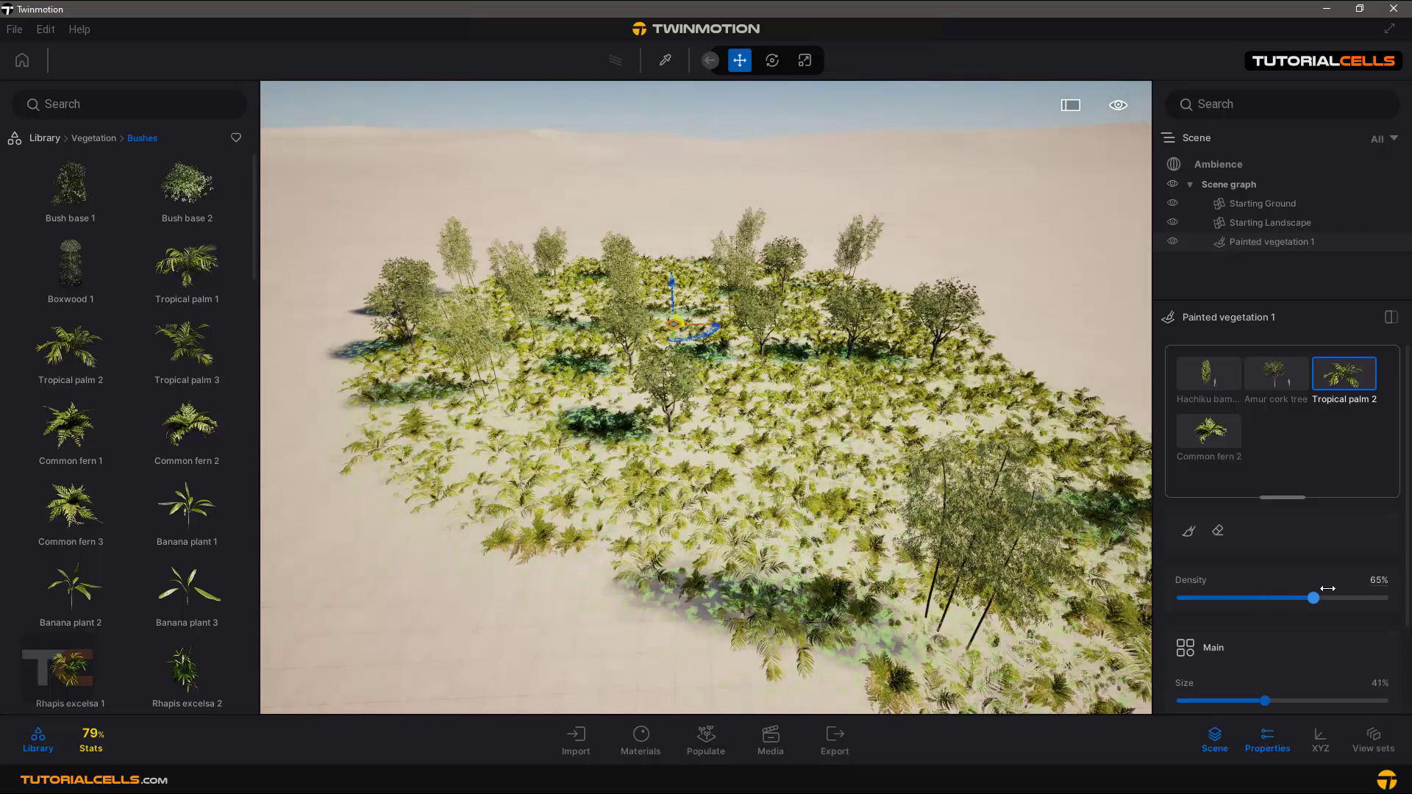
# - Raise the density of both the painted Hachiku bamboo and the Amur cork tree to 100%
pyautogui.click(1227, 382)
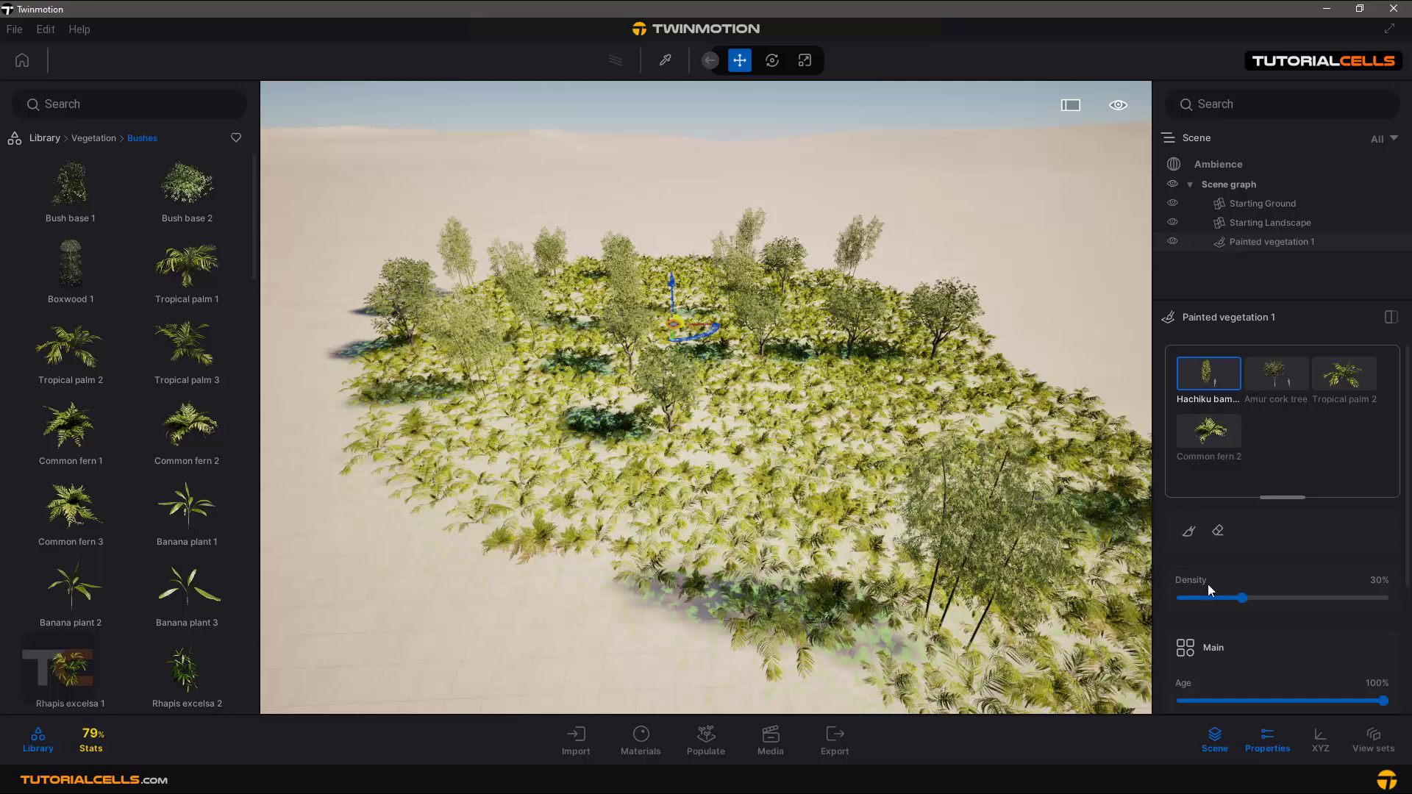
pyautogui.moveTo(1243, 597); pyautogui.dragTo(1394, 596)
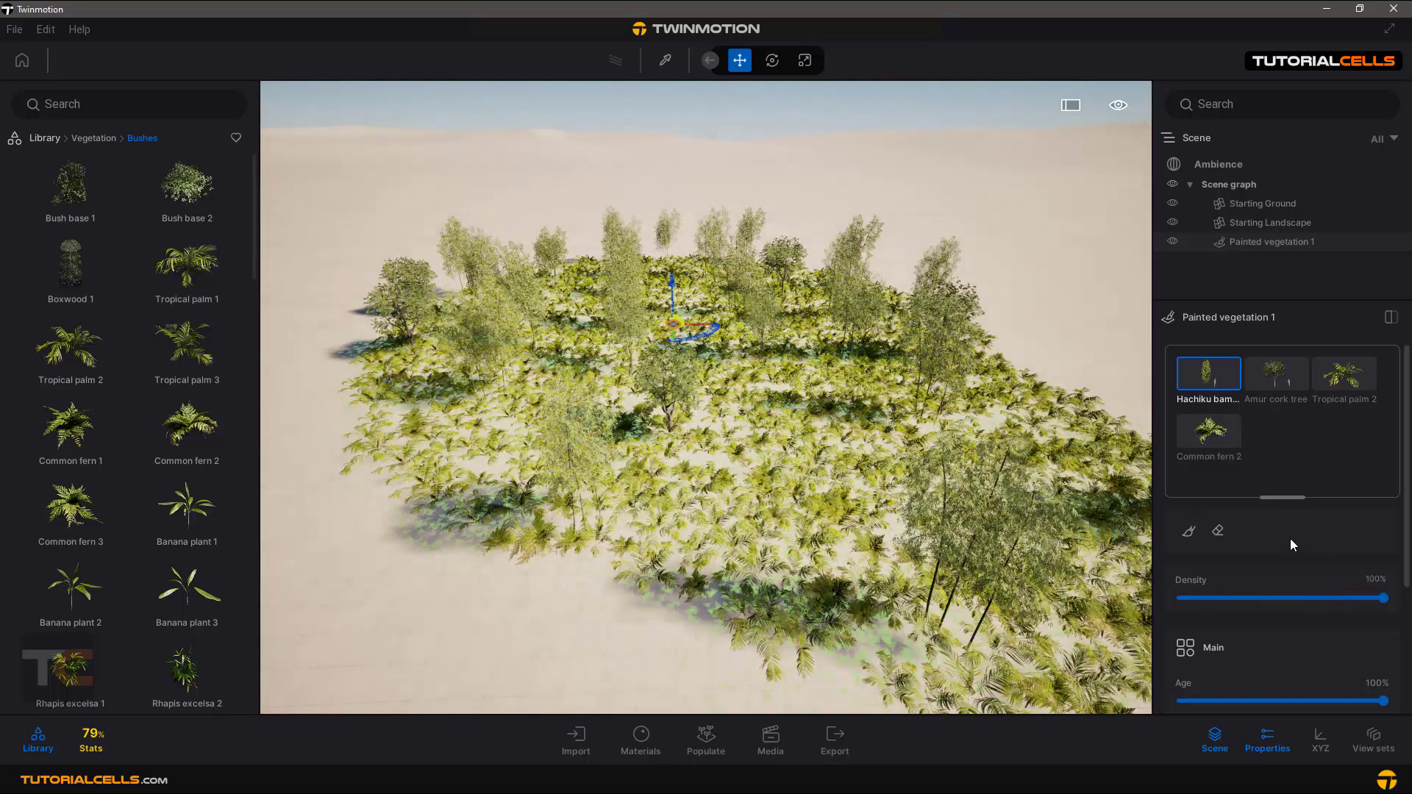
pyautogui.click(1275, 375)
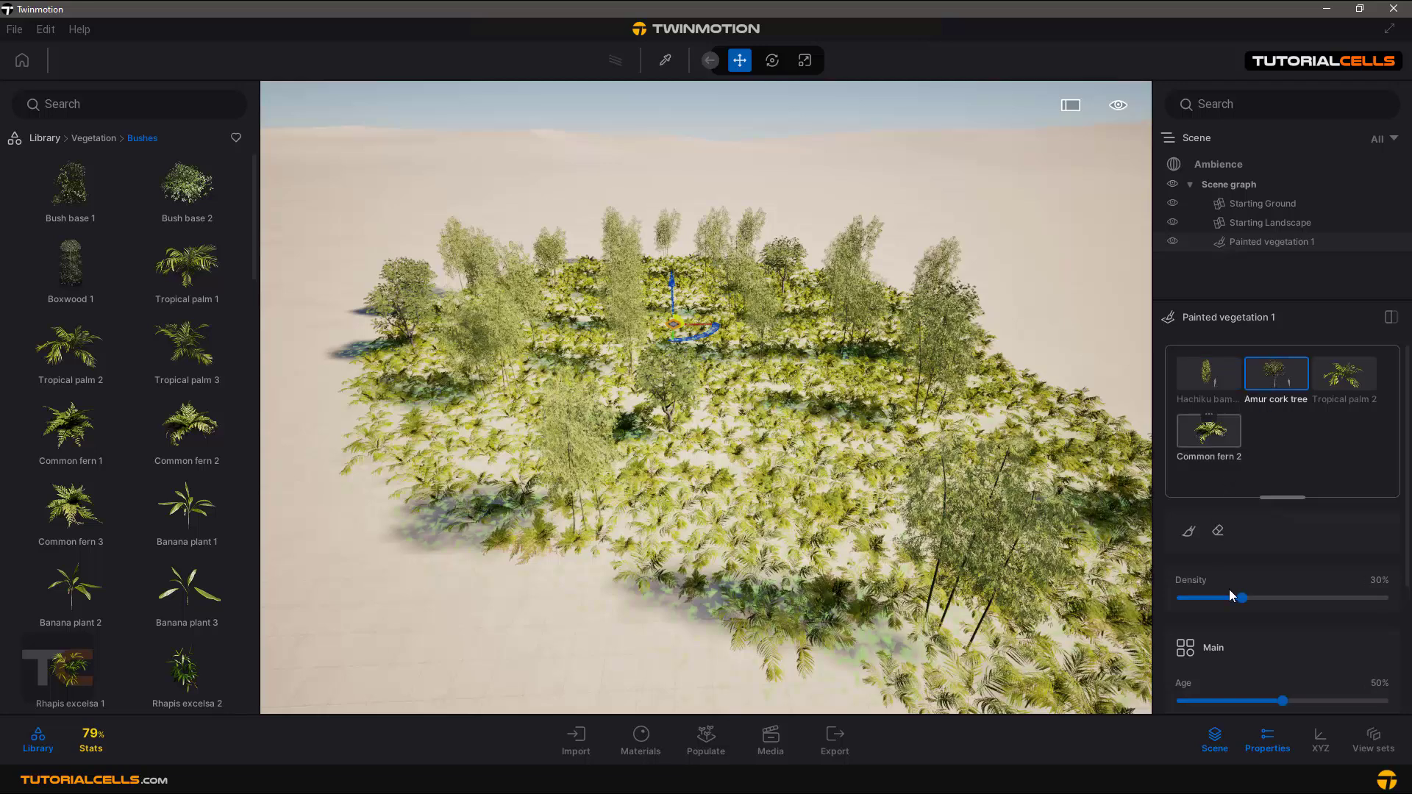
pyautogui.moveTo(1237, 596); pyautogui.dragTo(1393, 596)
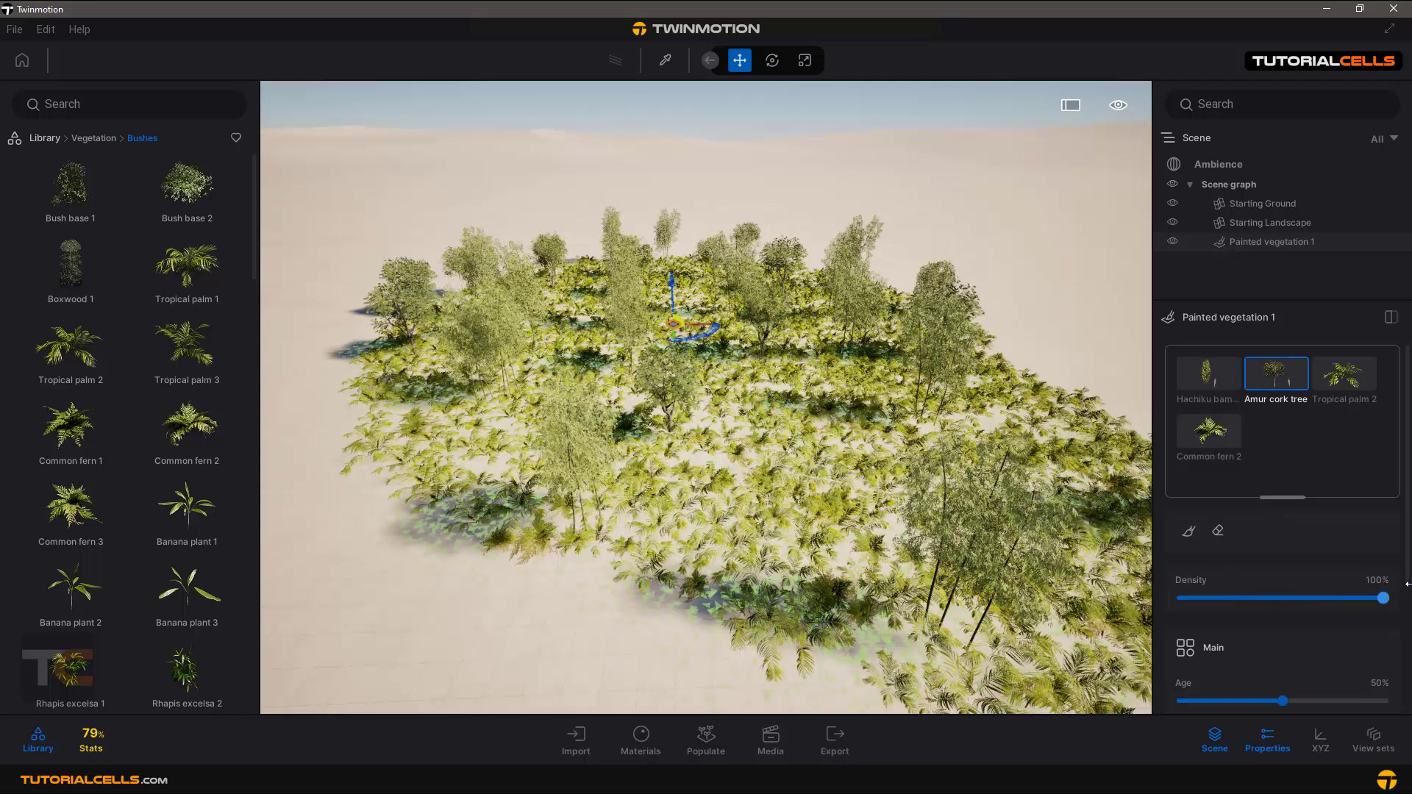
pyautogui.click(1224, 447)
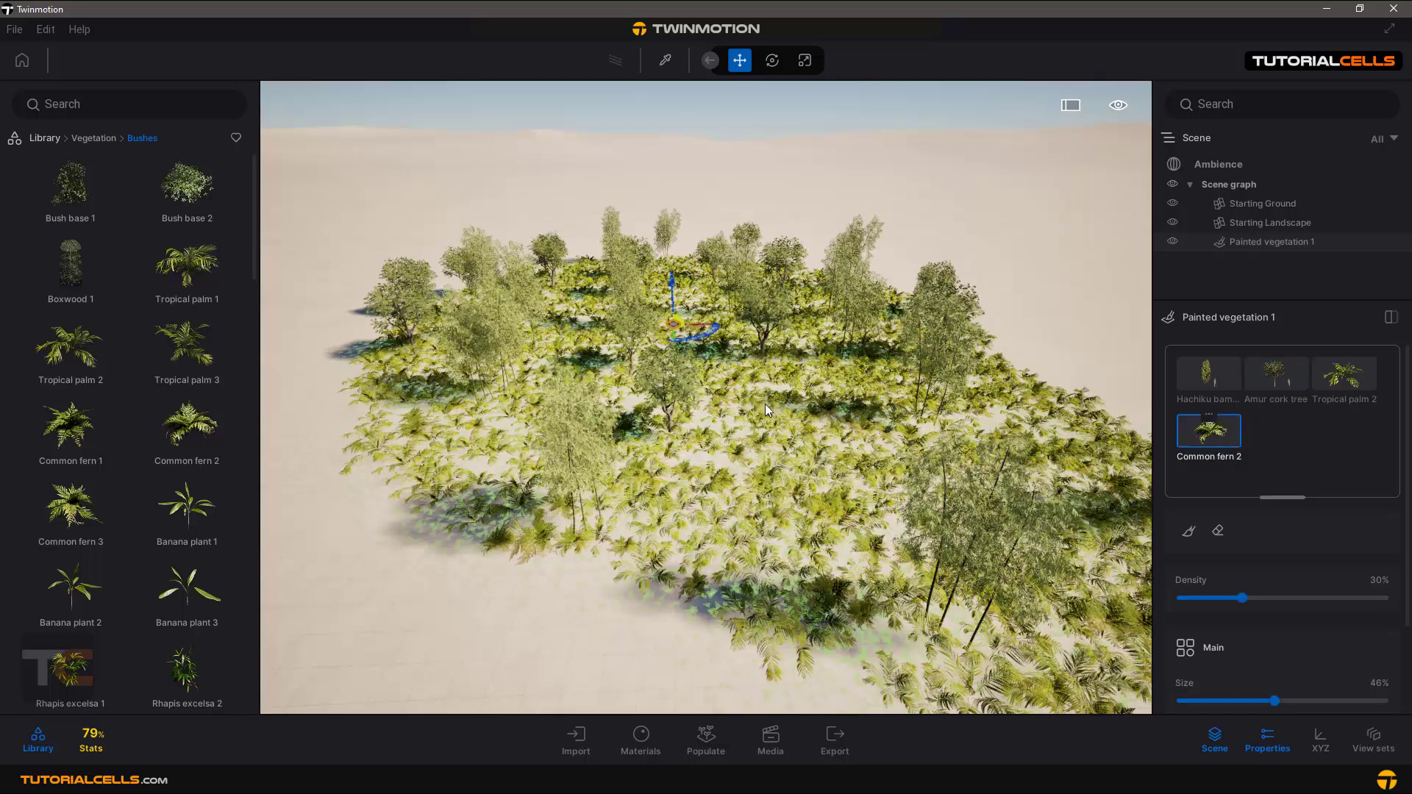
pyautogui.click(1222, 531)
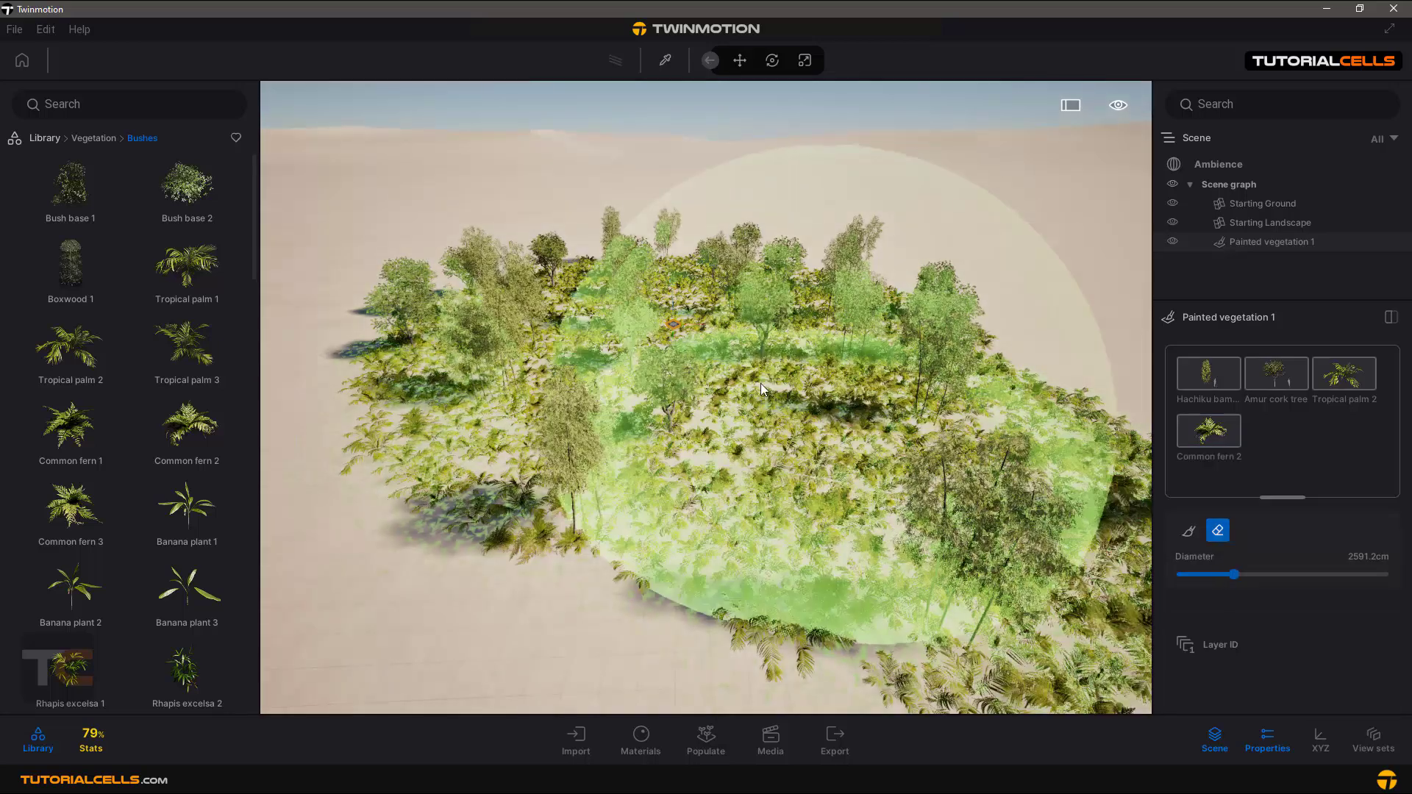
# - Add Rock 4 from the vegetation library's rocks to the painted vegetation set
pyautogui.click(91, 138)
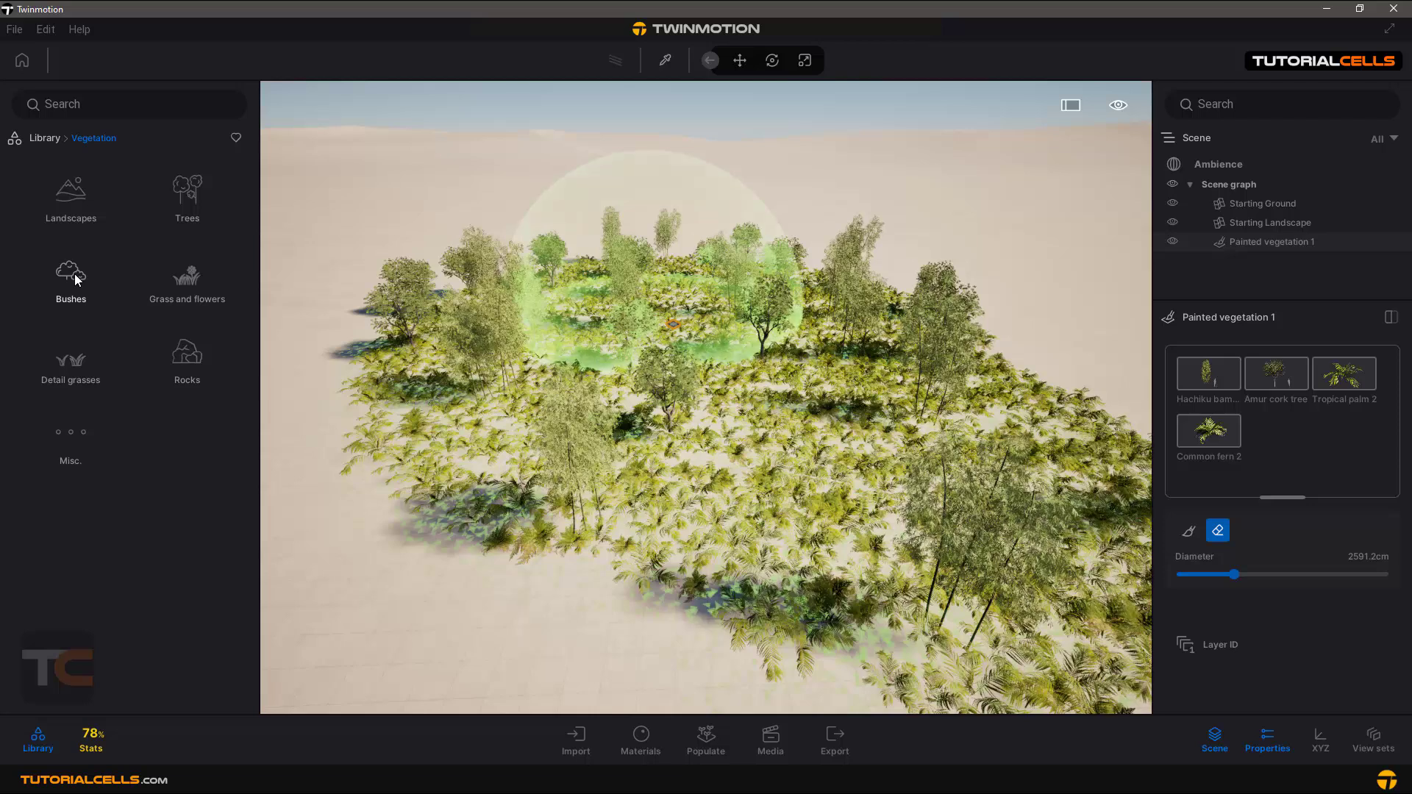
pyautogui.click(185, 360)
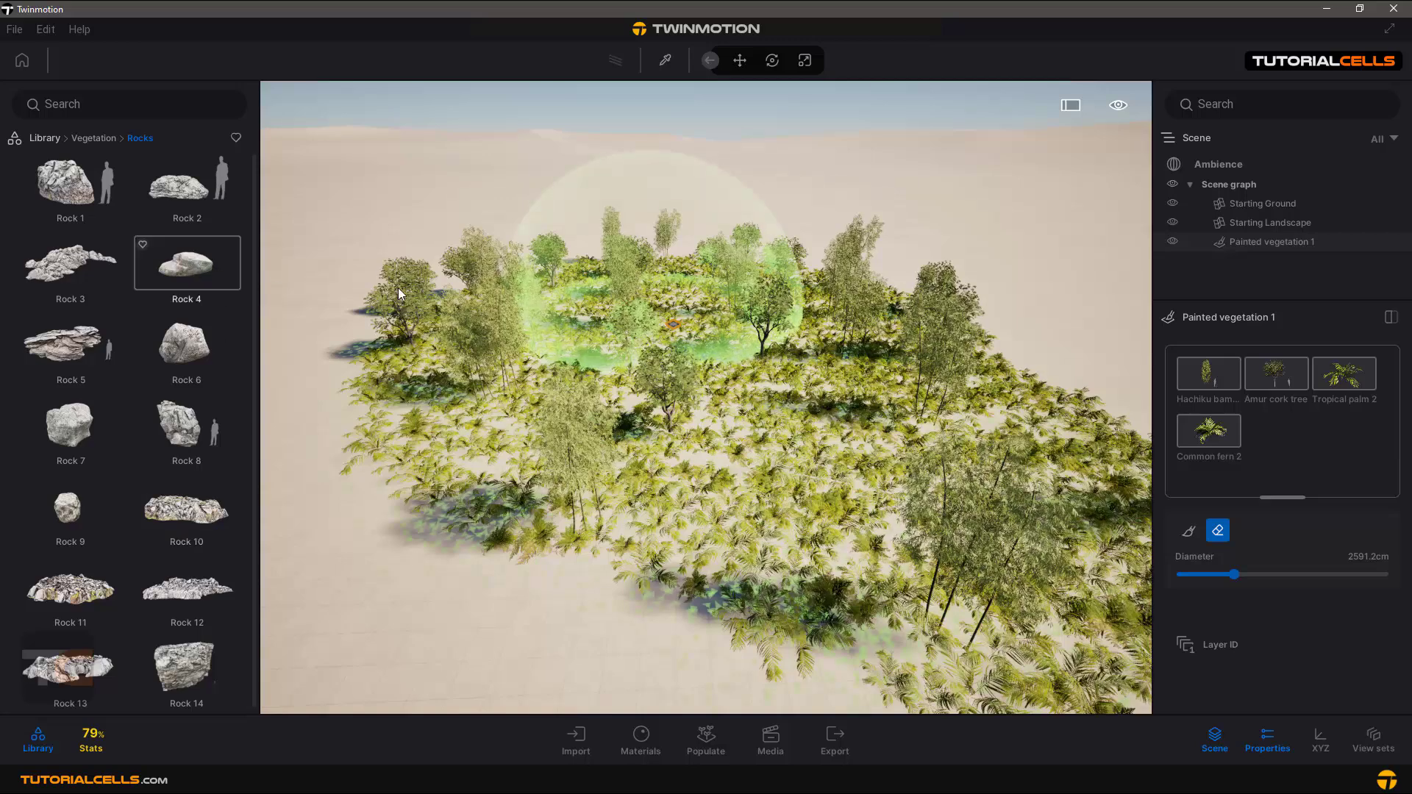
pyautogui.moveTo(399, 294)
pyautogui.mouseDown()
pyautogui.moveTo(1188, 467)
pyautogui.moveTo(1207, 451)
pyautogui.moveTo(1291, 451)
pyautogui.moveTo(1280, 442)
pyautogui.mouseUp()
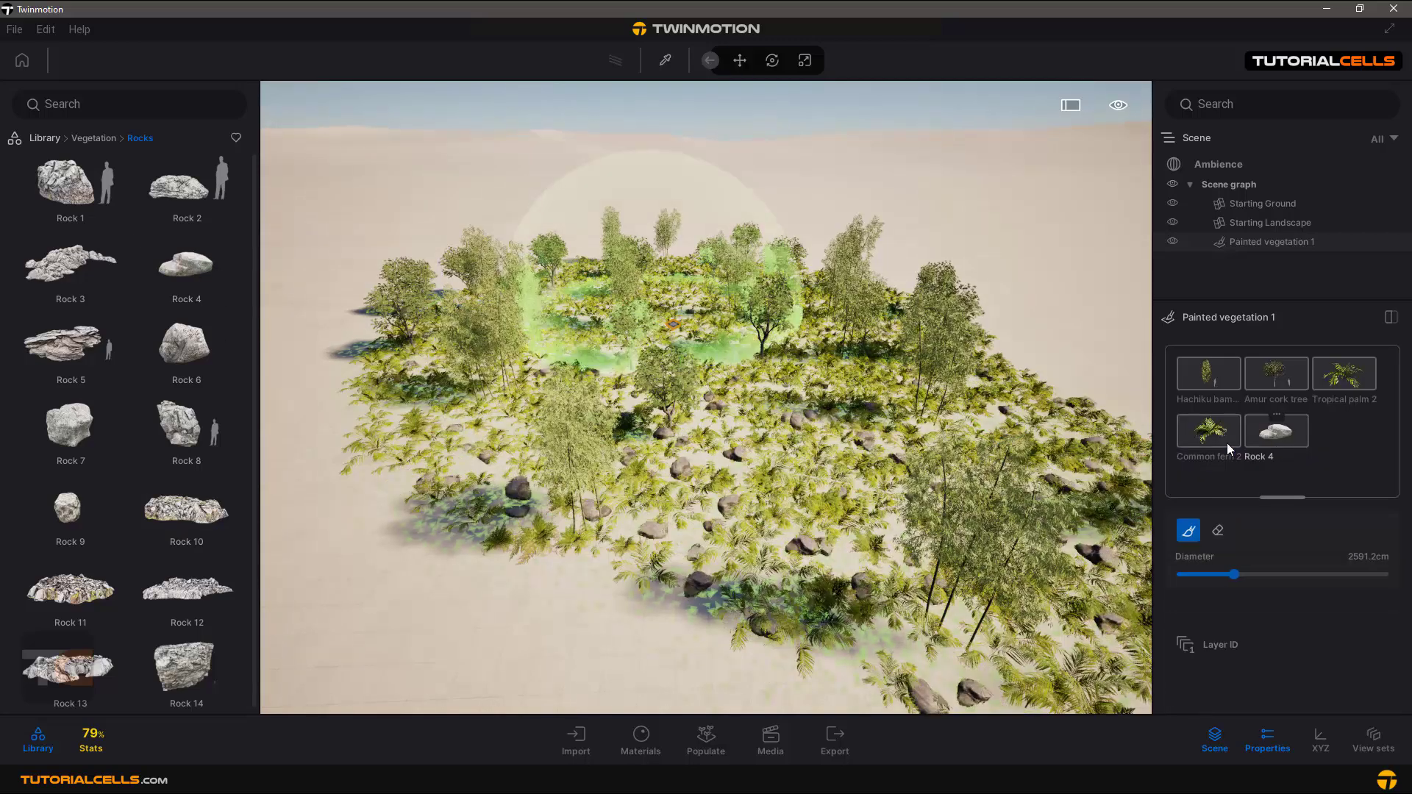
# - Examine the rocks scattered among the painted trees and ferns from close up at near ground level
pyautogui.scroll(5, 751, 410)
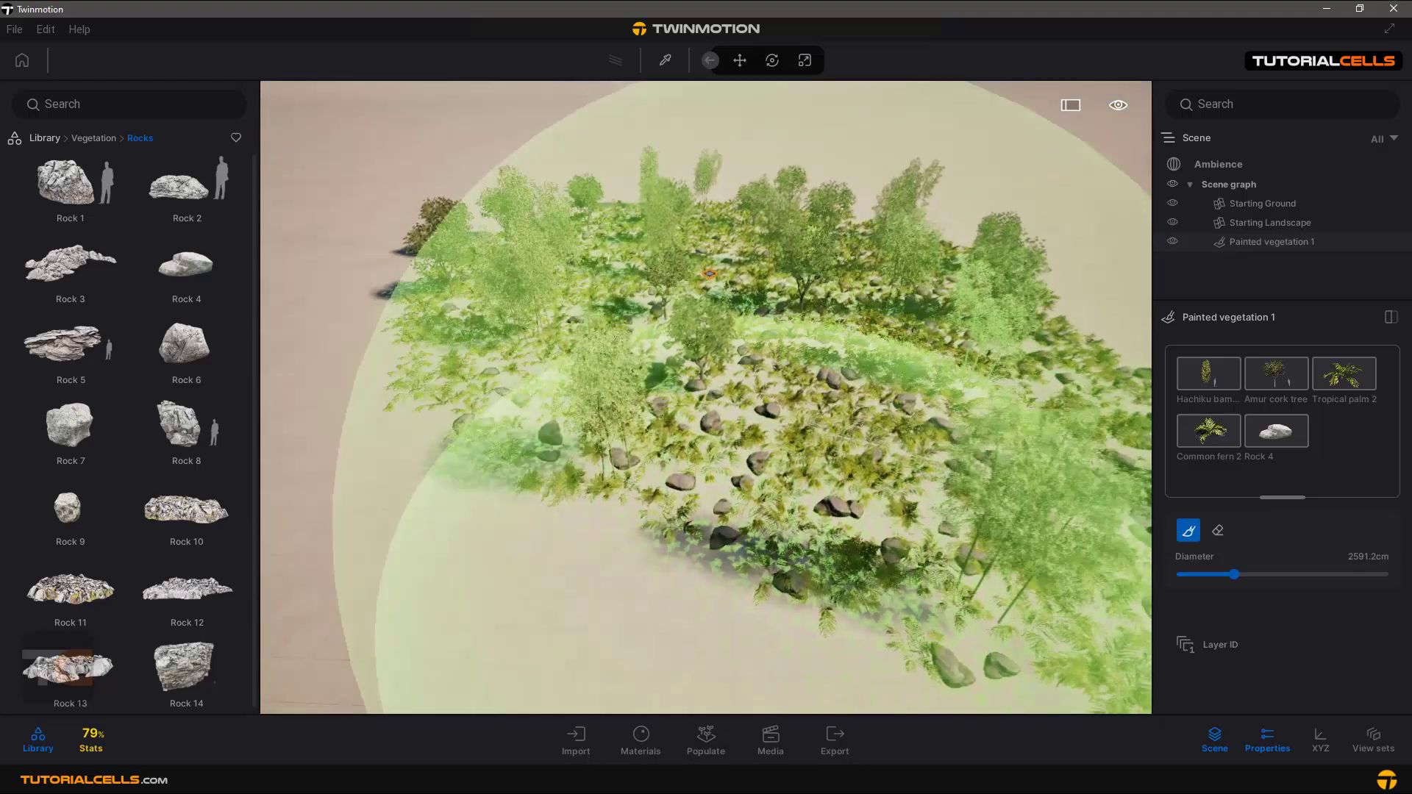
pyautogui.scroll(5, 709, 273)
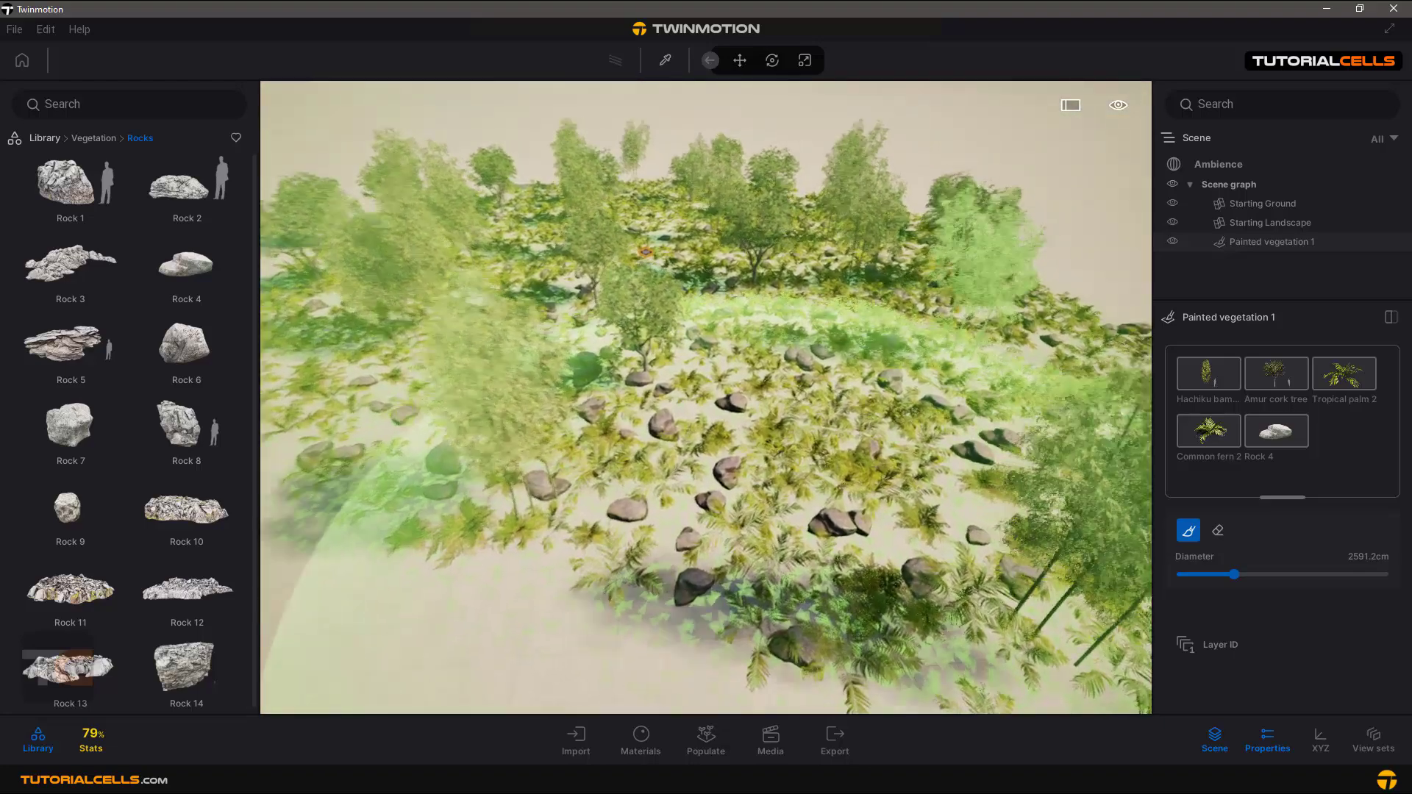
pyautogui.scroll(5, 645, 252)
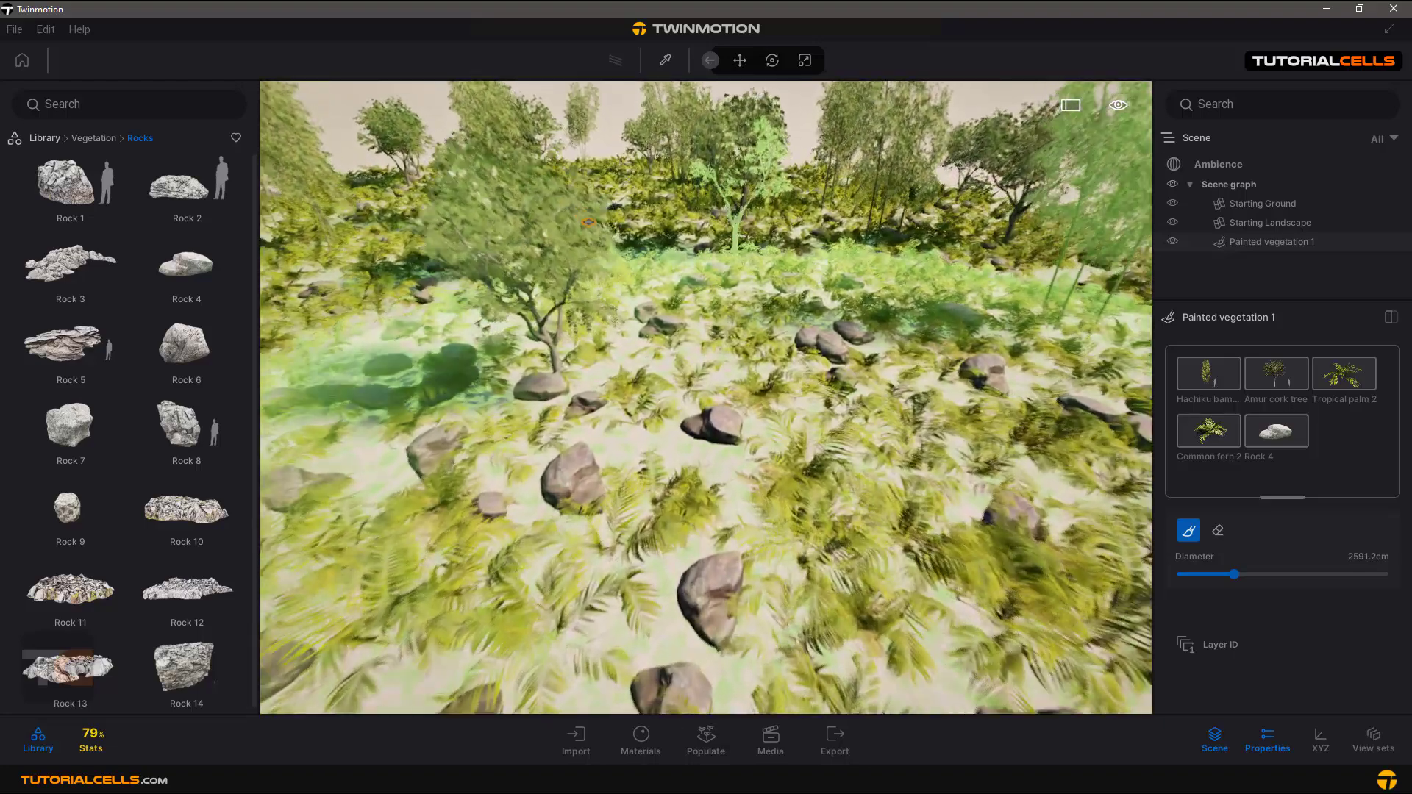
pyautogui.scroll(3, 662, 250)
pyautogui.moveTo(677, 258); pyautogui.dragTo(695, 176, button='right')
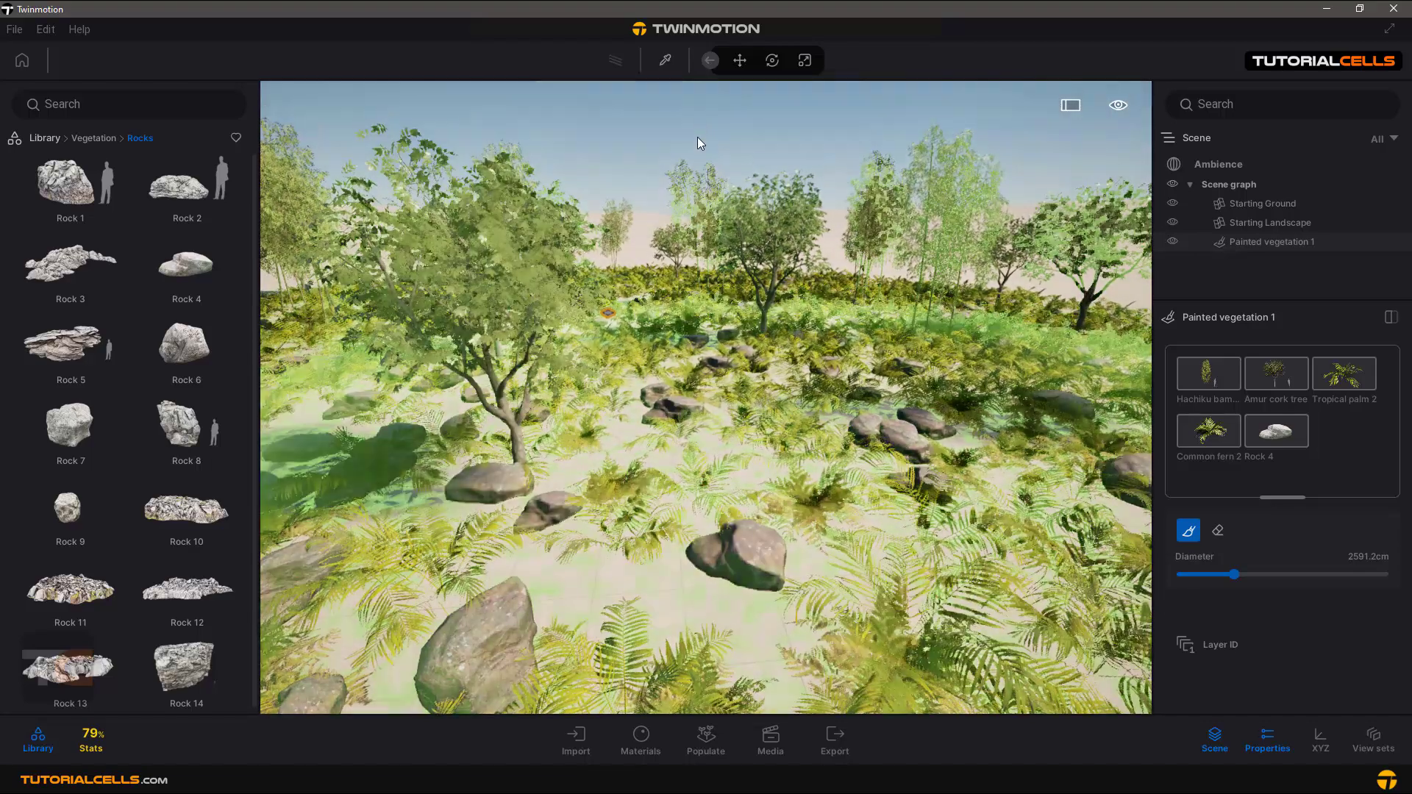